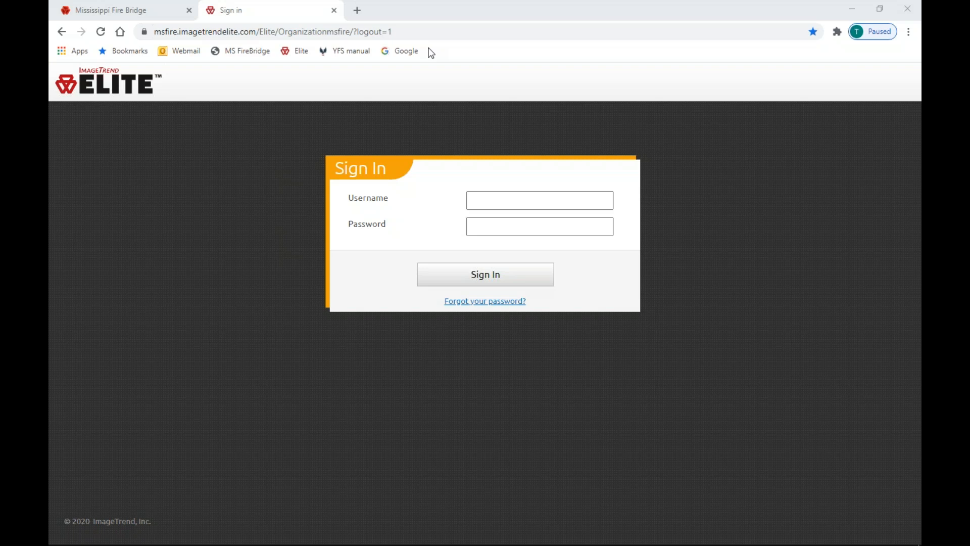
Sign in to ImageTrend Elite with the user's username and password
click(558, 197)
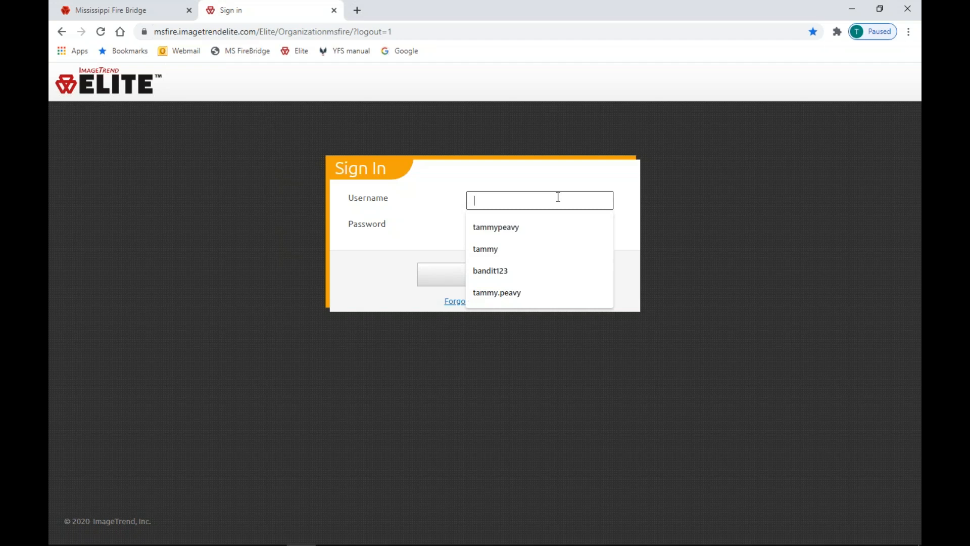
key(Tab)
text(*******)
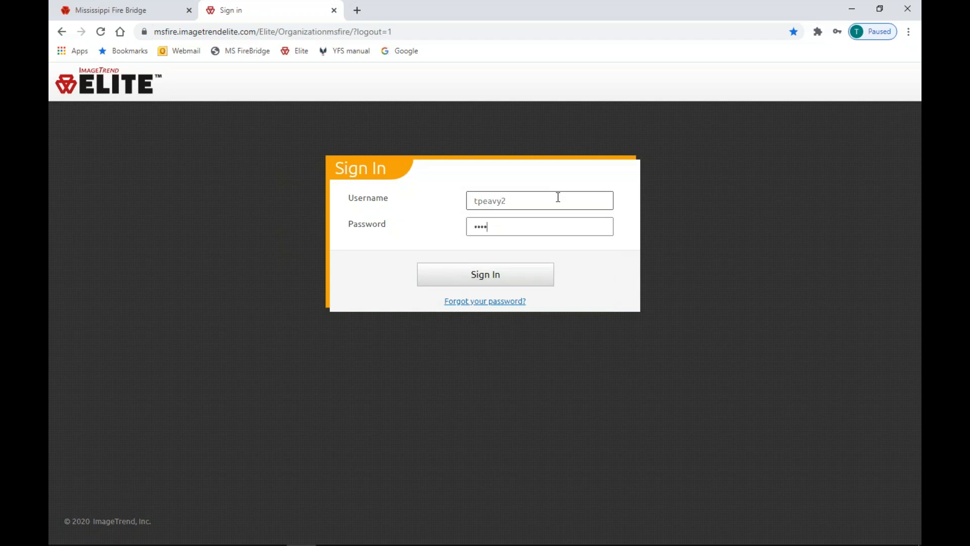
text(*)
key(Return)
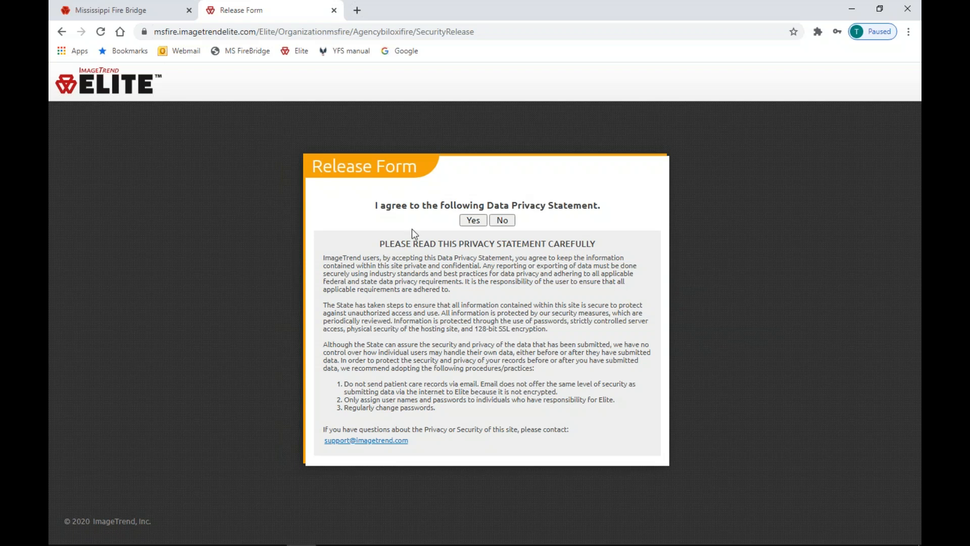
Agree to the Data Privacy Statement on the Release Form
click(469, 221)
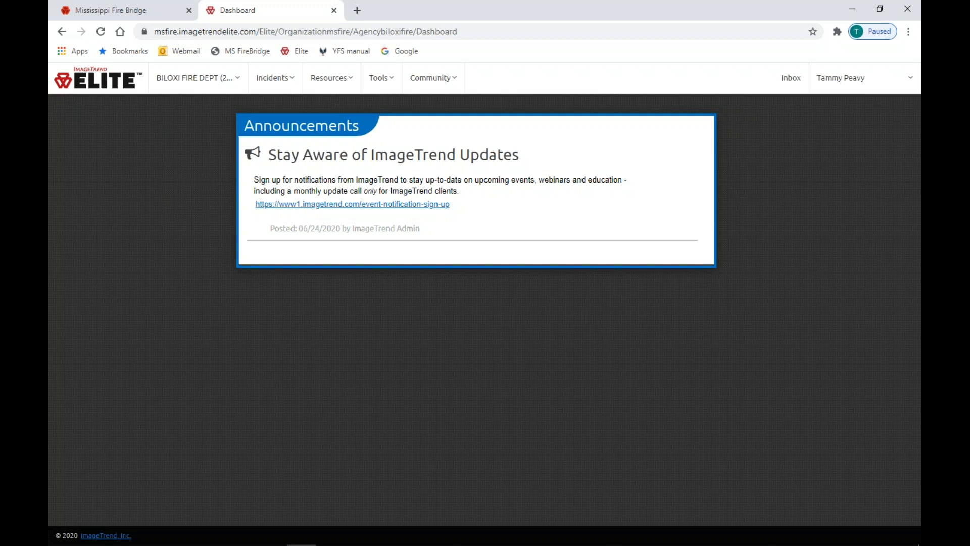
From the agency's Data Exchange page, start a file import with Import Type NFIRS (5.0)
click(201, 79)
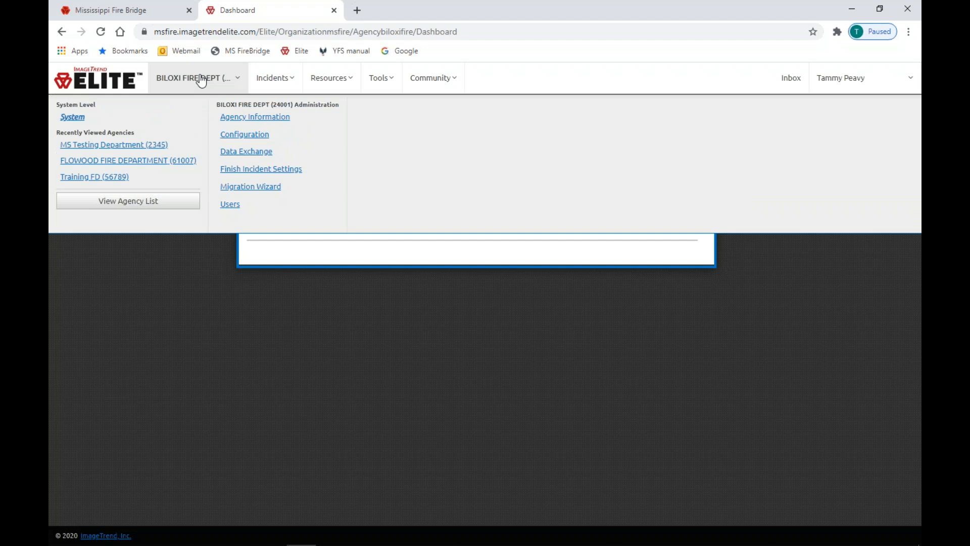
click(264, 154)
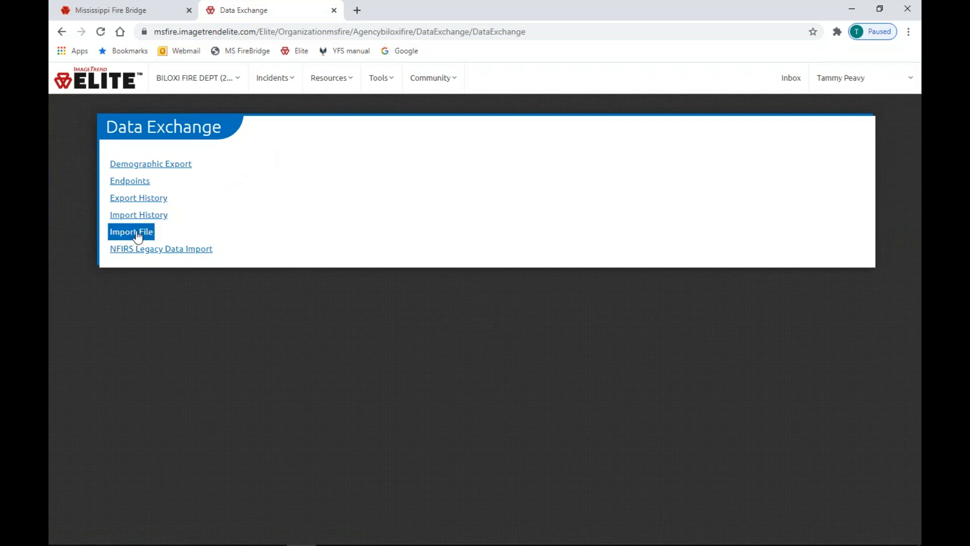
click(138, 236)
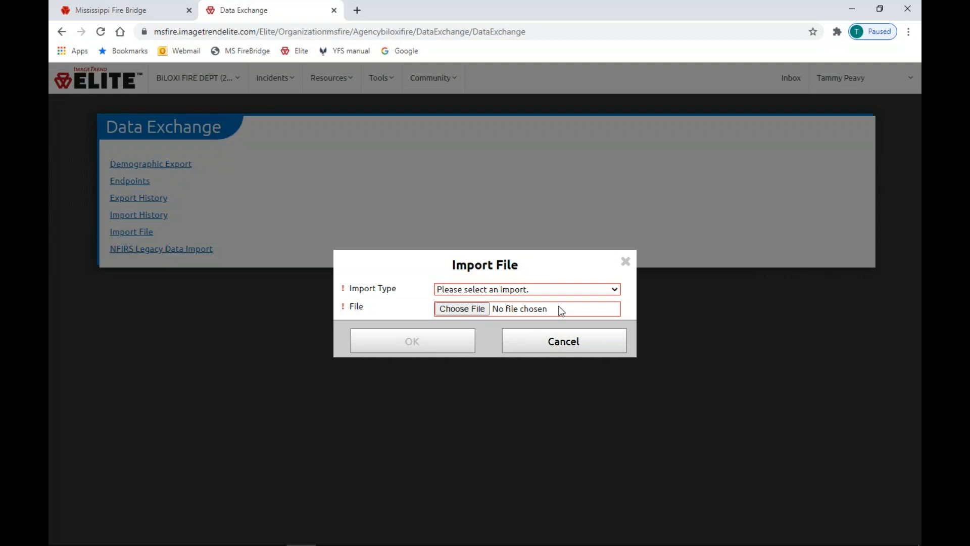
click(552, 290)
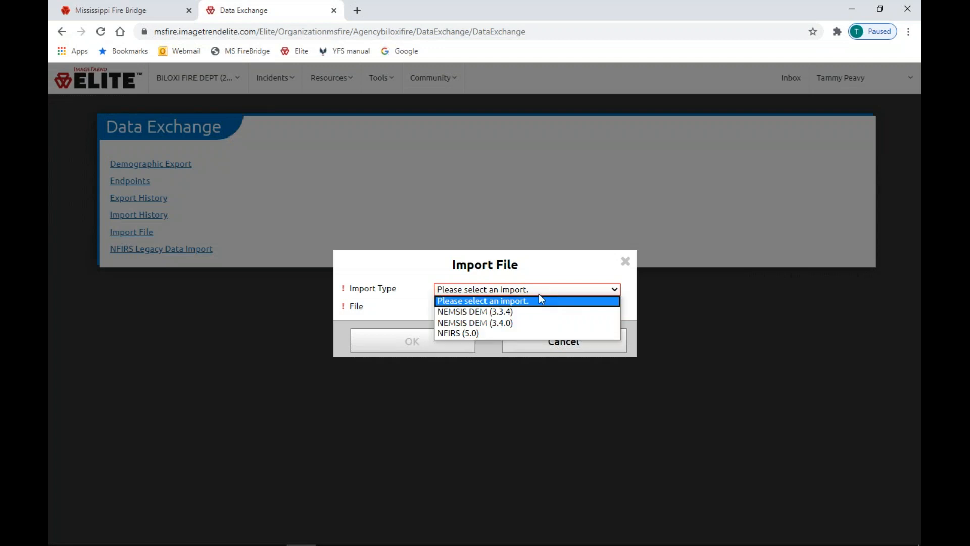
click(471, 333)
Choose NFIRS_5_0_20200714_055421.txt from the Downloads folder as the import file
click(457, 302)
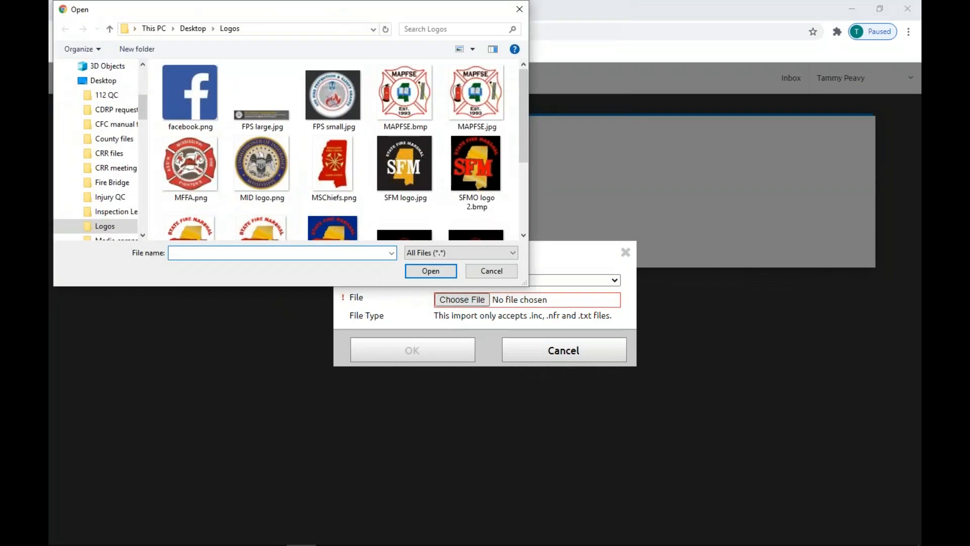
drag(141, 108, 151, 64)
click(132, 100)
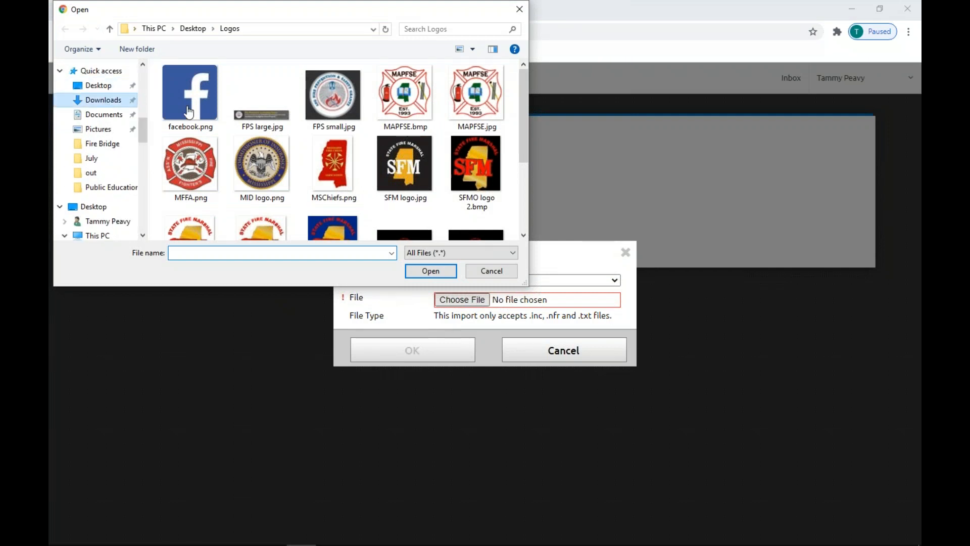
double_click(226, 224)
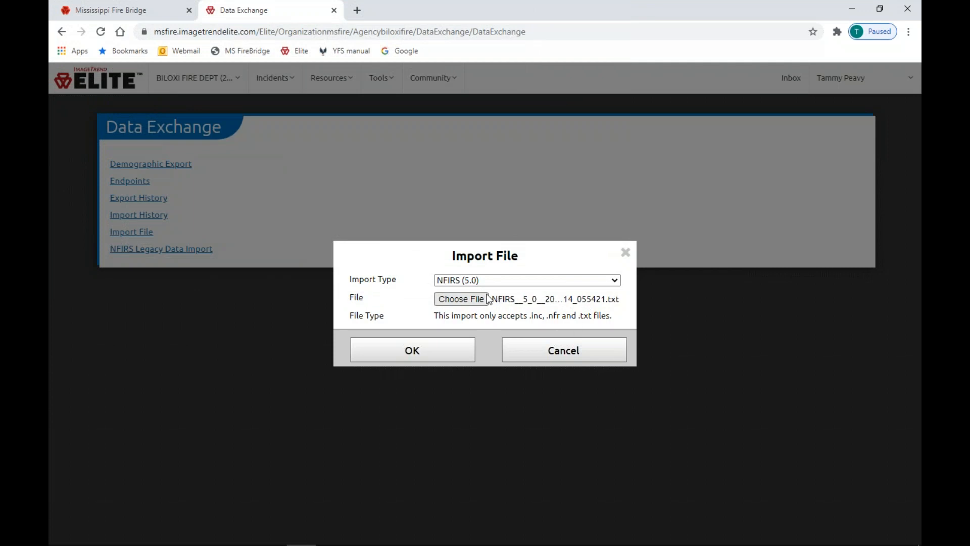
Upload the chosen NFIRS file and let the 50-incident import finish
click(436, 355)
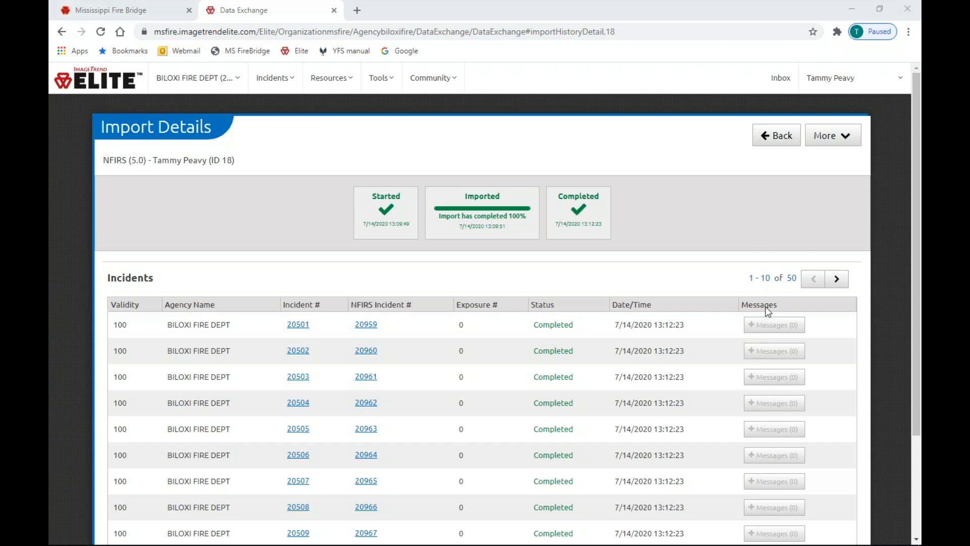
Sort the imported incidents by Validity and page through to records 41–50
scroll(775, 343, down, 3)
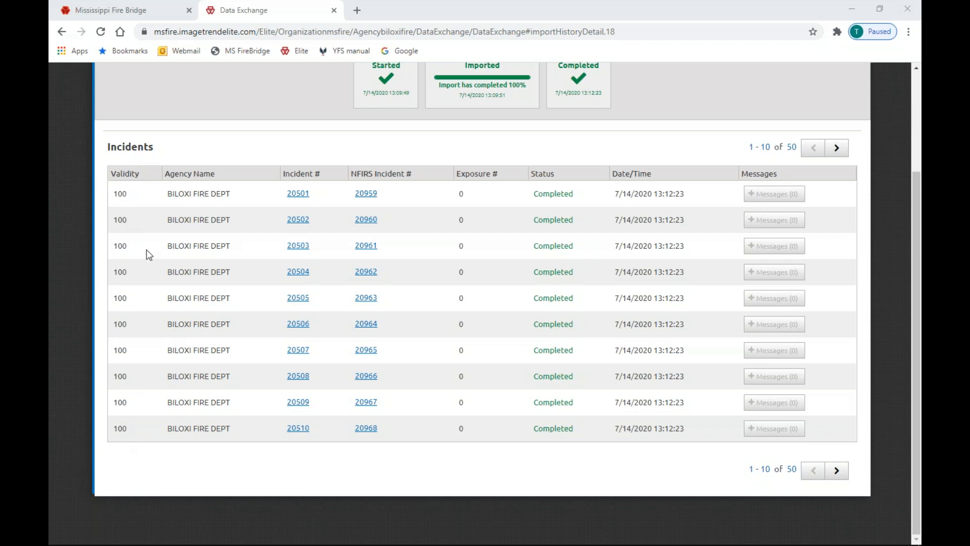
click(126, 178)
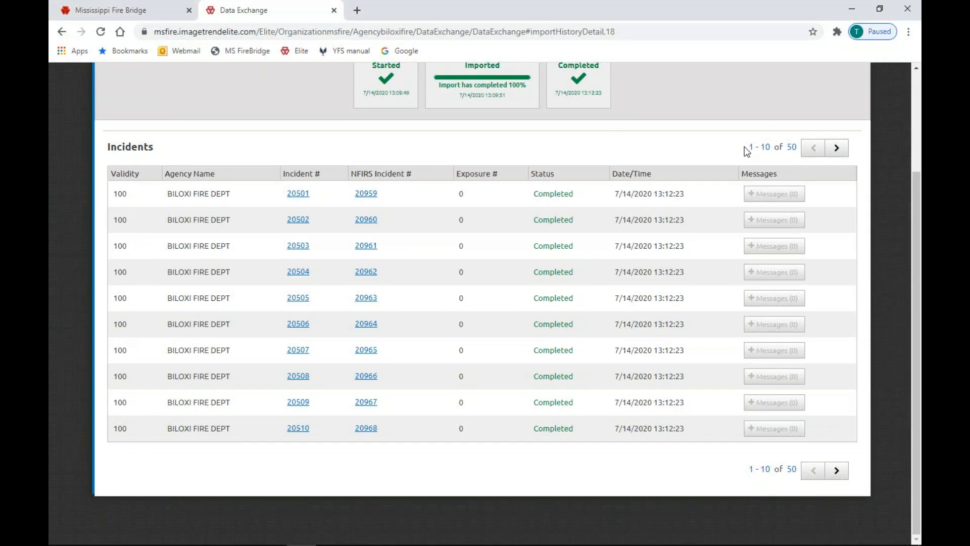
click(834, 153)
click(834, 159)
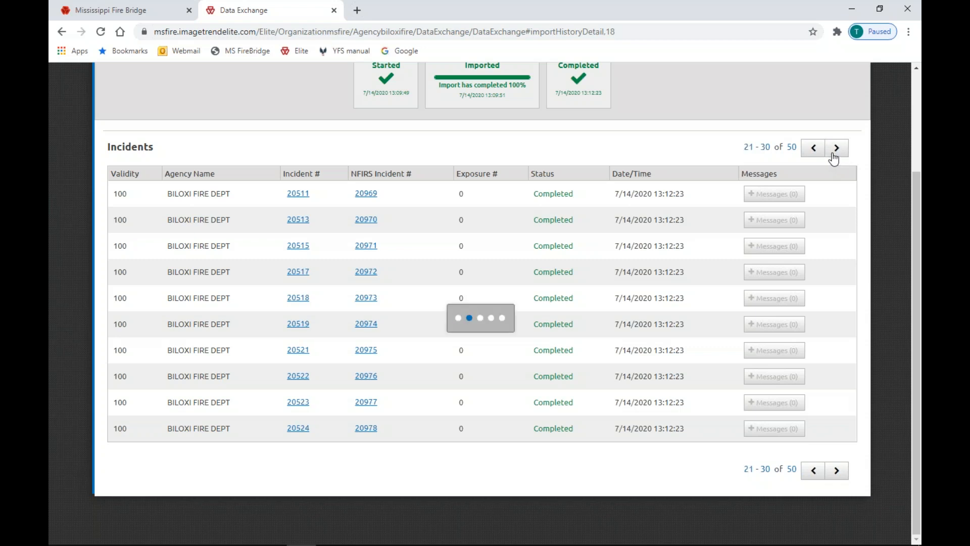
click(834, 159)
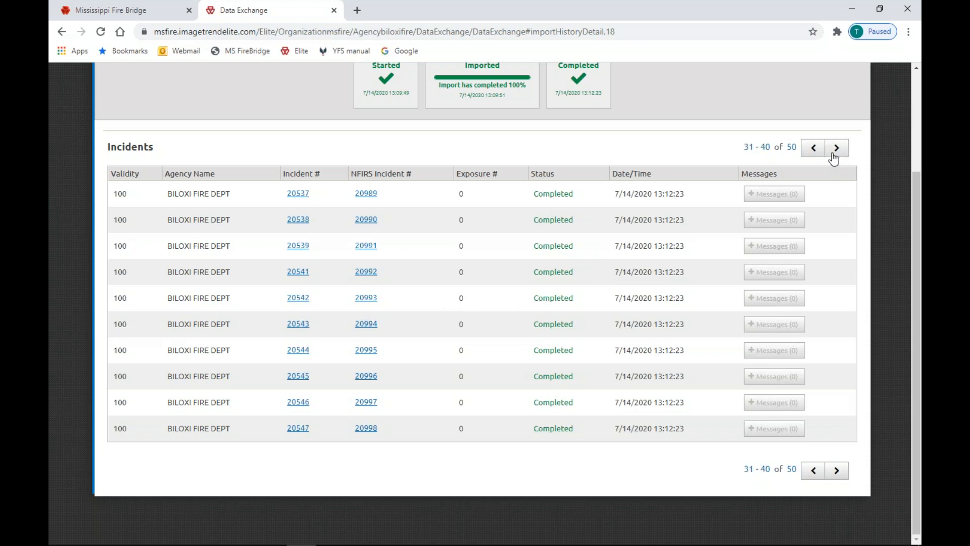
click(834, 157)
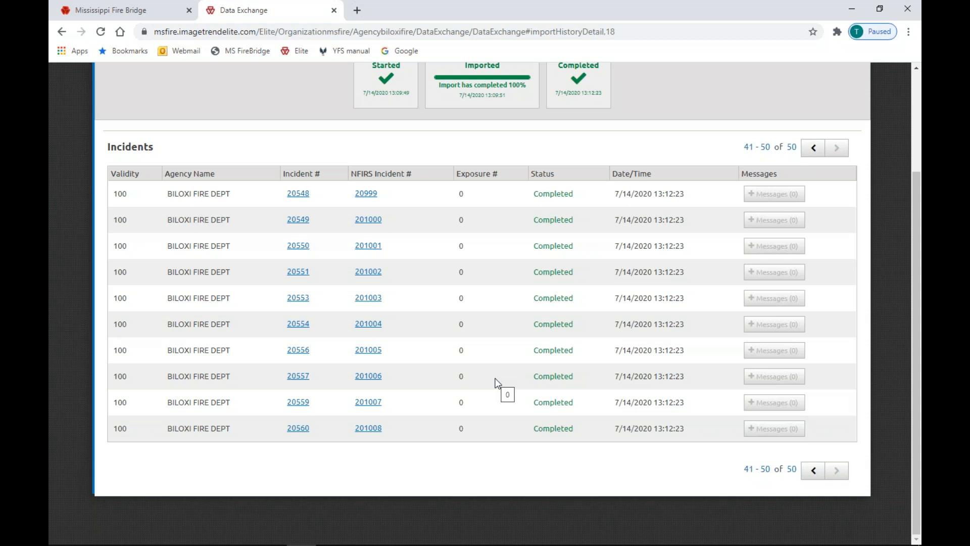
scroll(495, 382, up, 3)
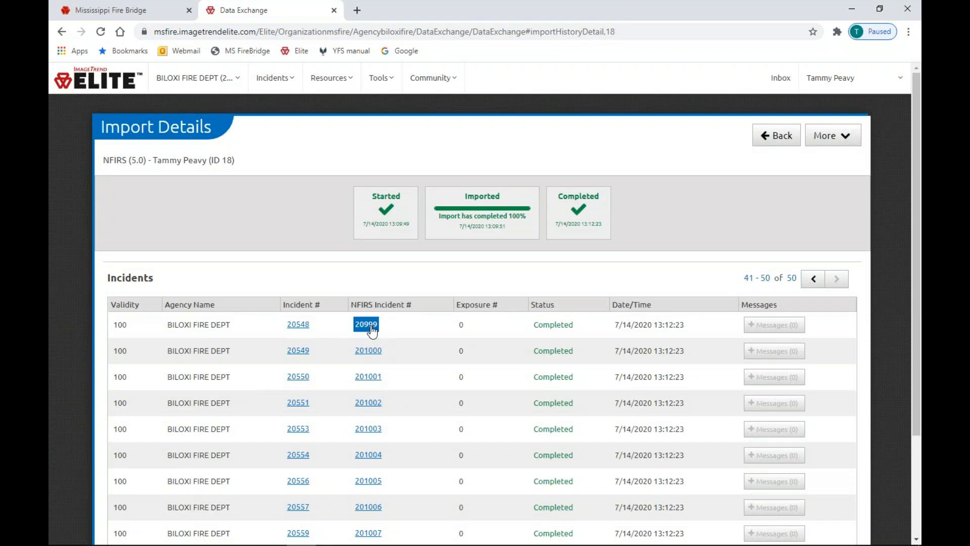
click(298, 326)
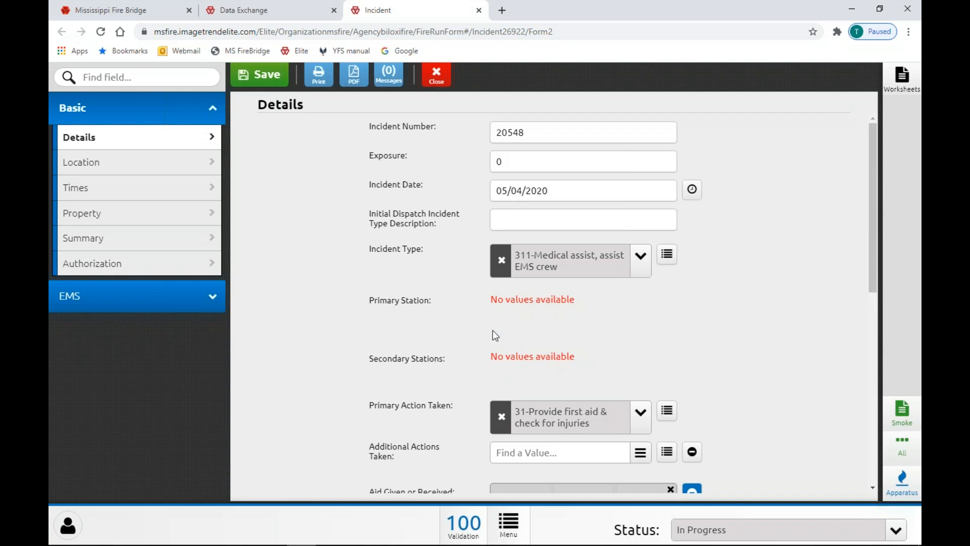
click(464, 527)
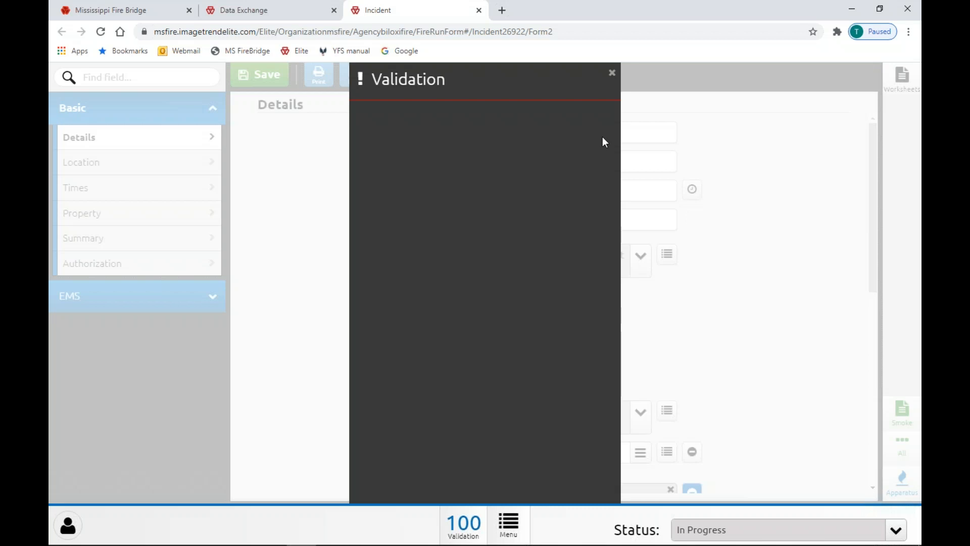
click(612, 75)
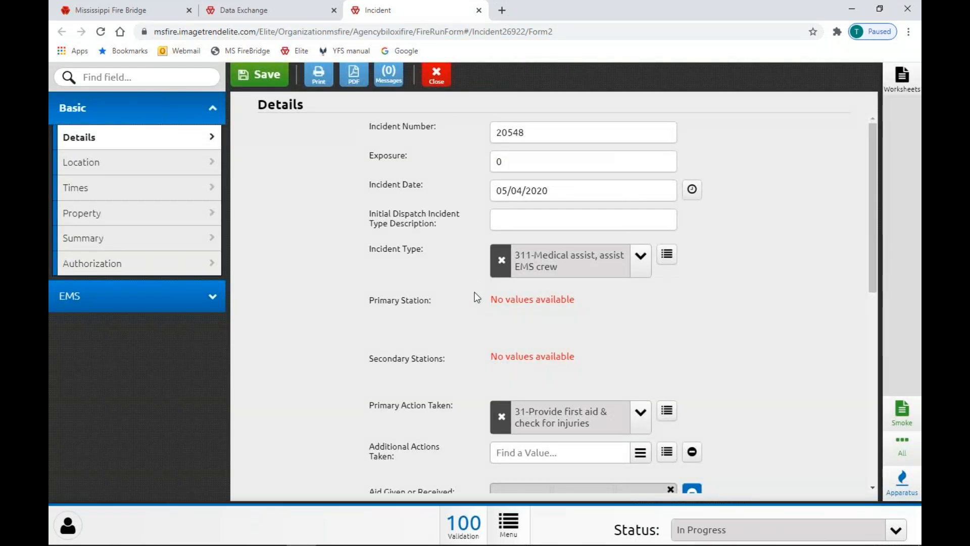
click(479, 11)
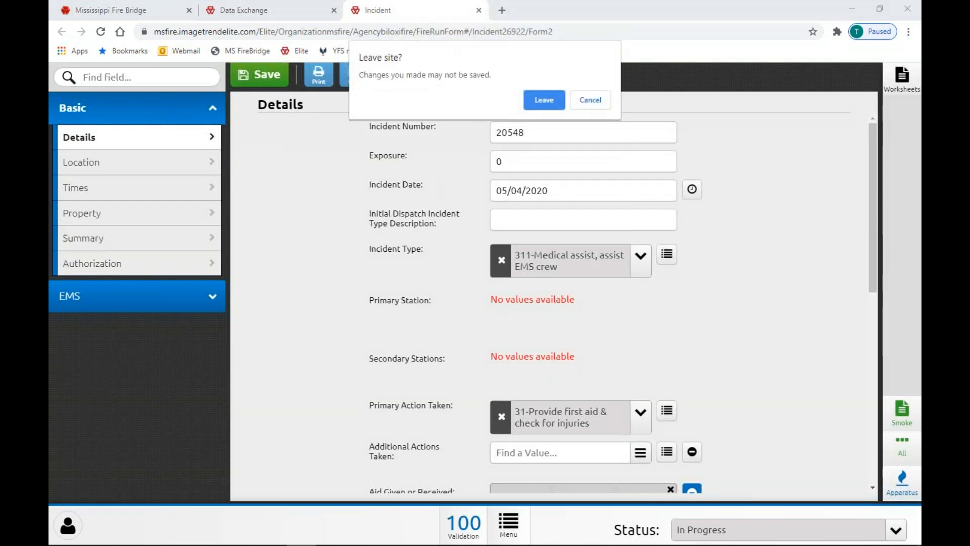
click(543, 99)
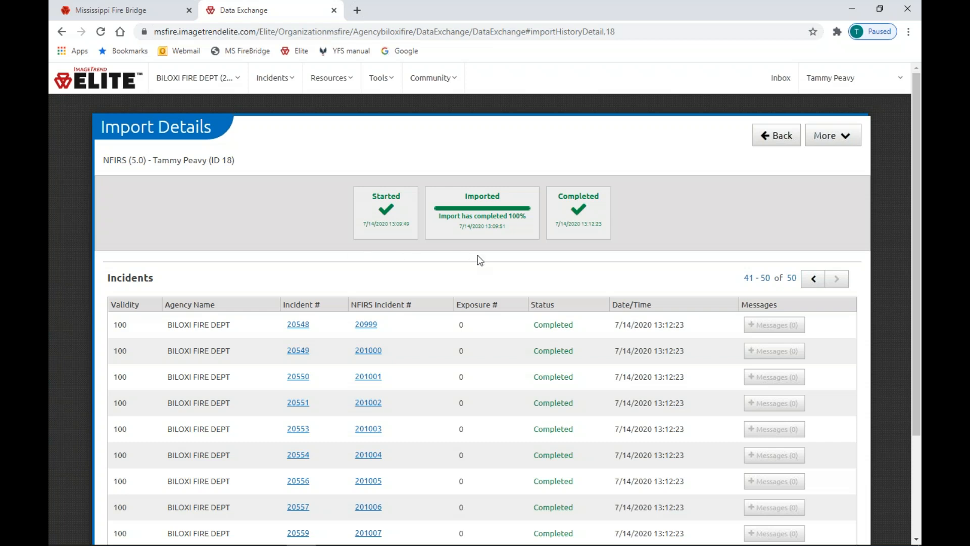
double_click(308, 407)
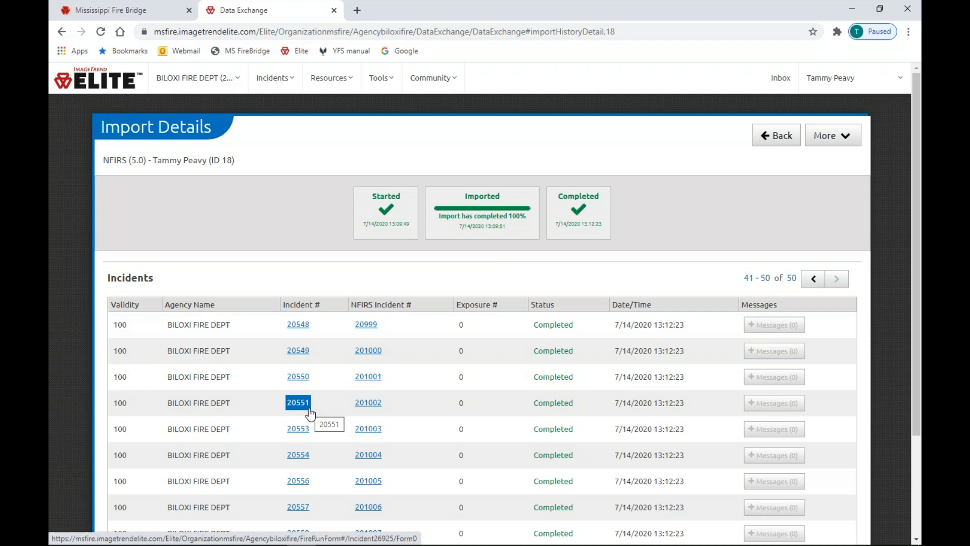
Reopen Data Exchange's Import File with NFIRS (5.0) selected, then cancel without importing
click(312, 405)
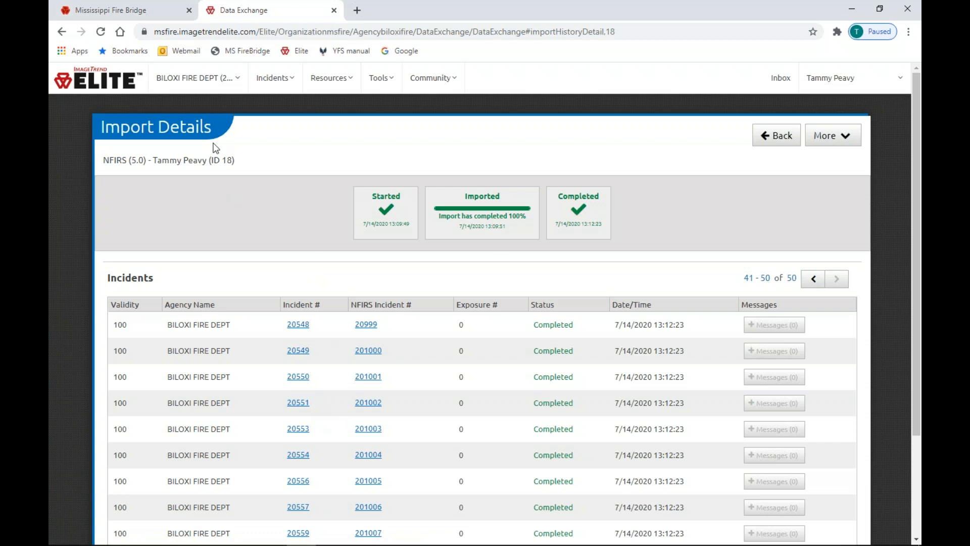
click(186, 85)
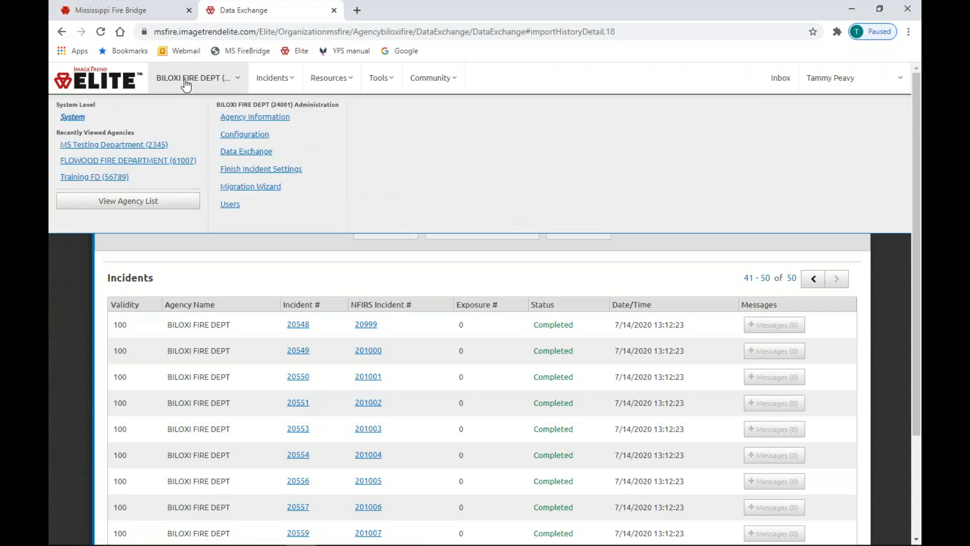
click(243, 153)
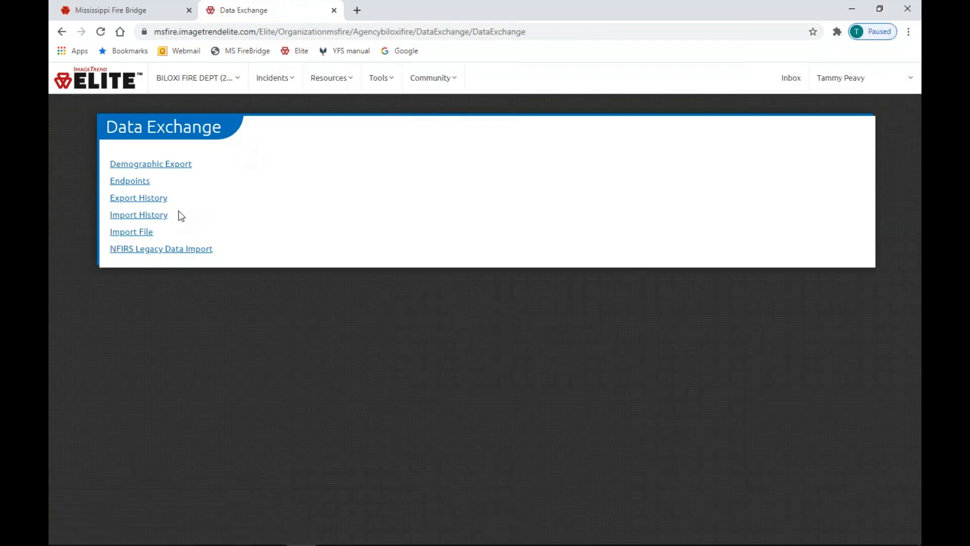
click(143, 233)
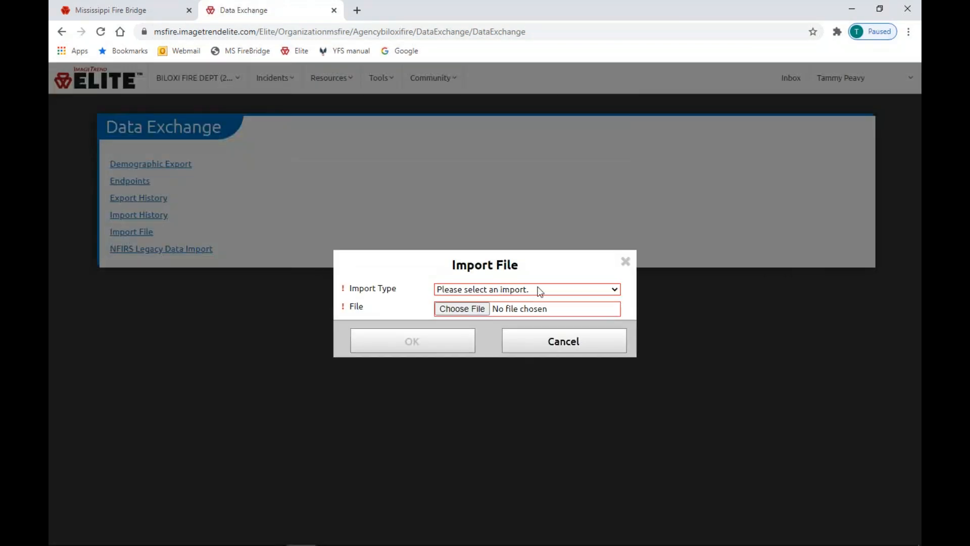
click(539, 291)
click(459, 332)
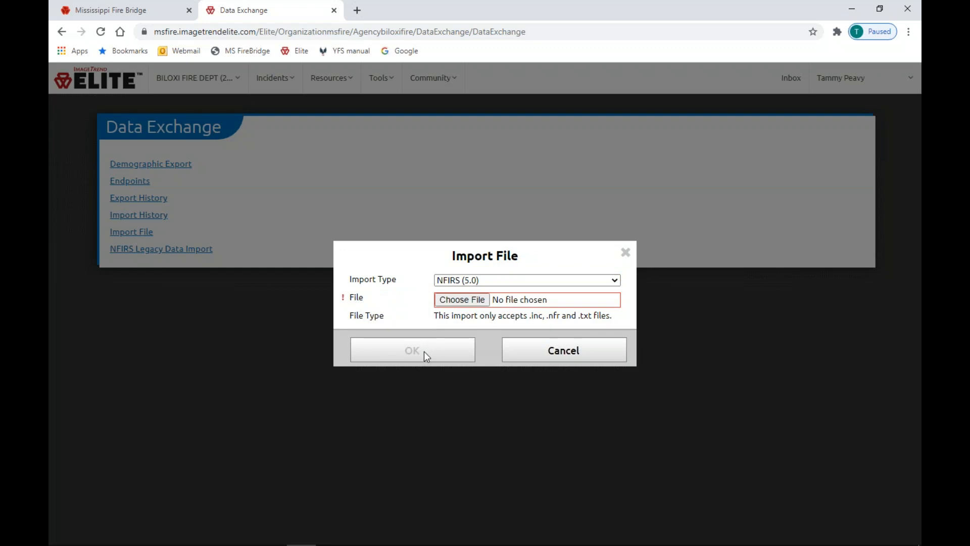
click(625, 346)
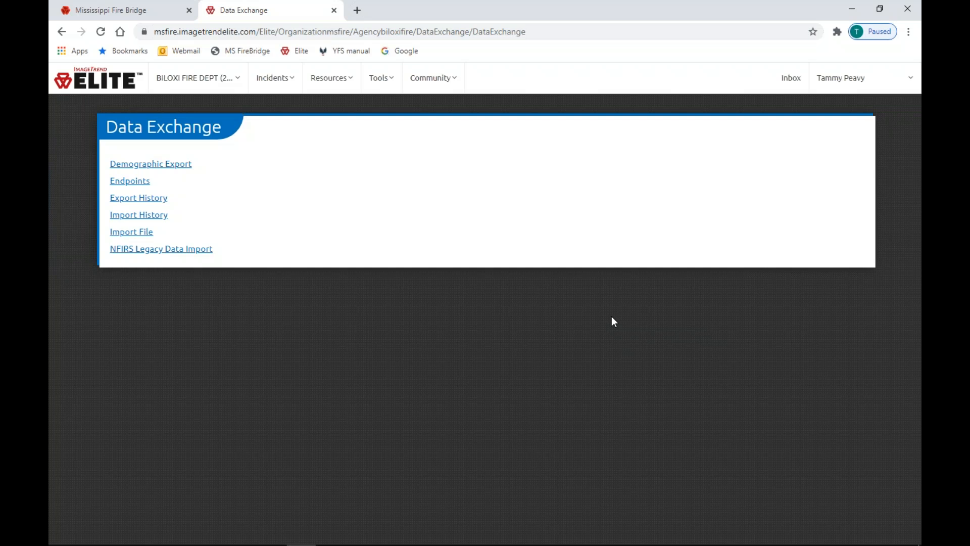
Switch the active agency to MS Testing Department (2345) from Recently Viewed Agencies
click(189, 87)
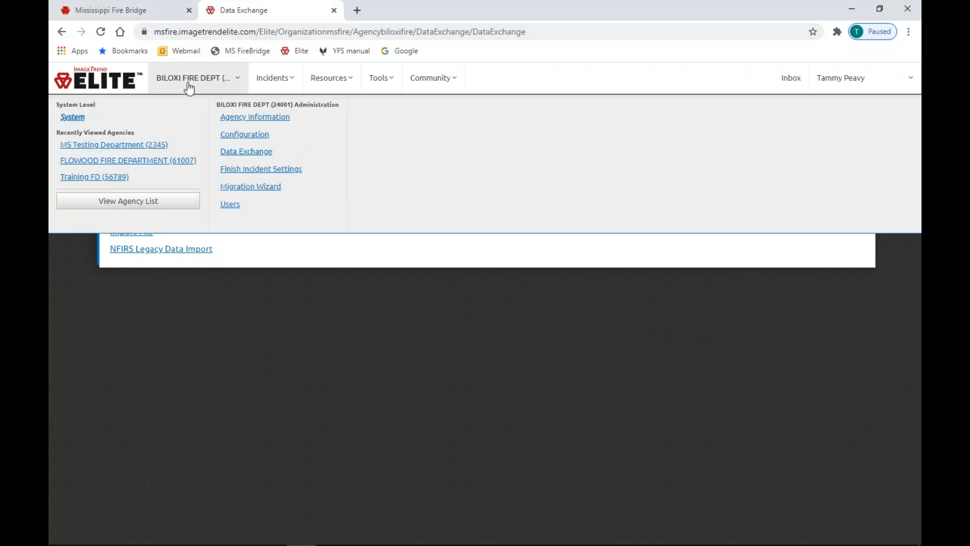
click(141, 146)
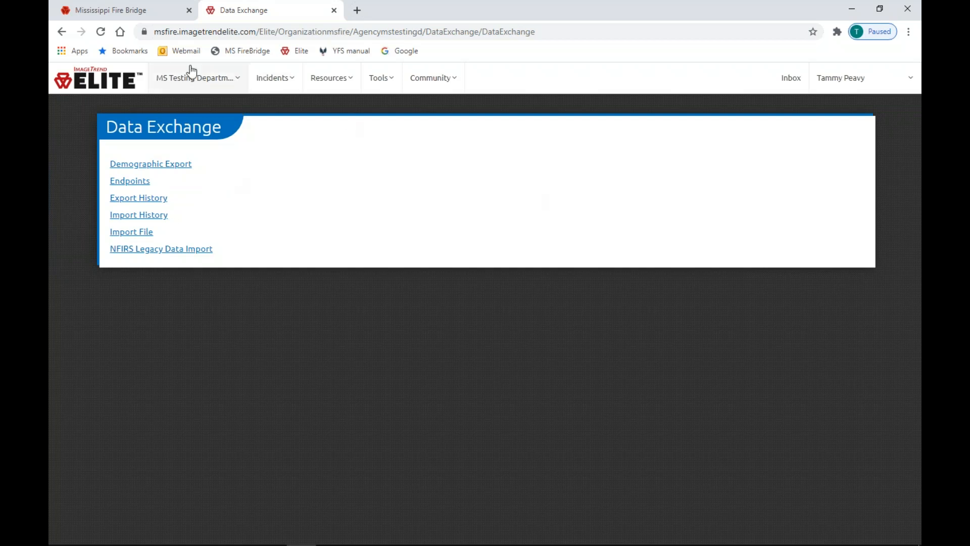
Look over the Incidents and Resources menus, then open the existing Fire incident list
click(277, 78)
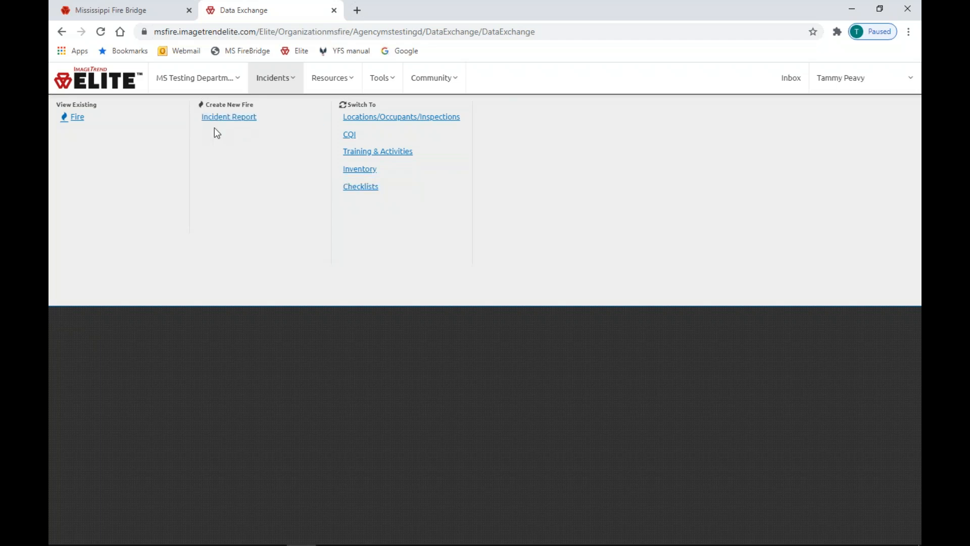
click(330, 79)
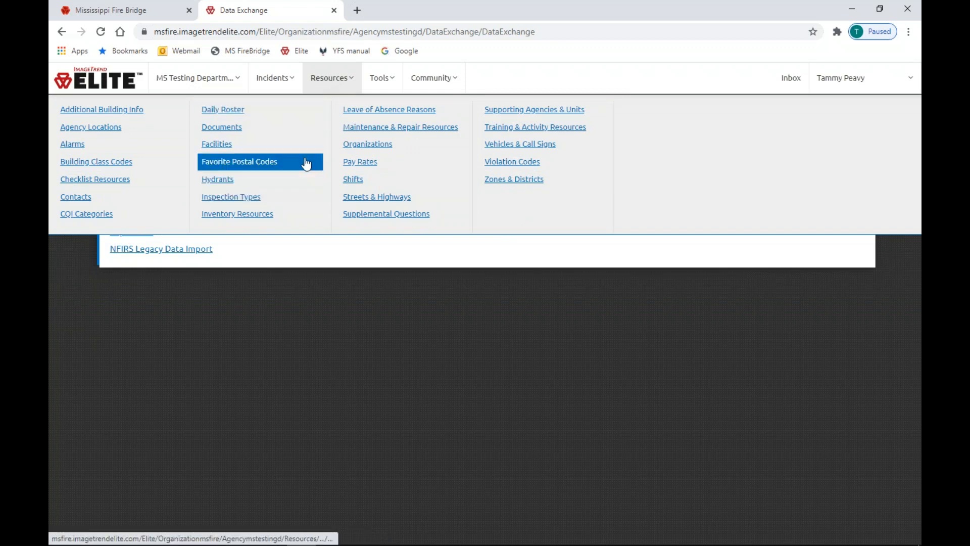
click(276, 84)
click(72, 121)
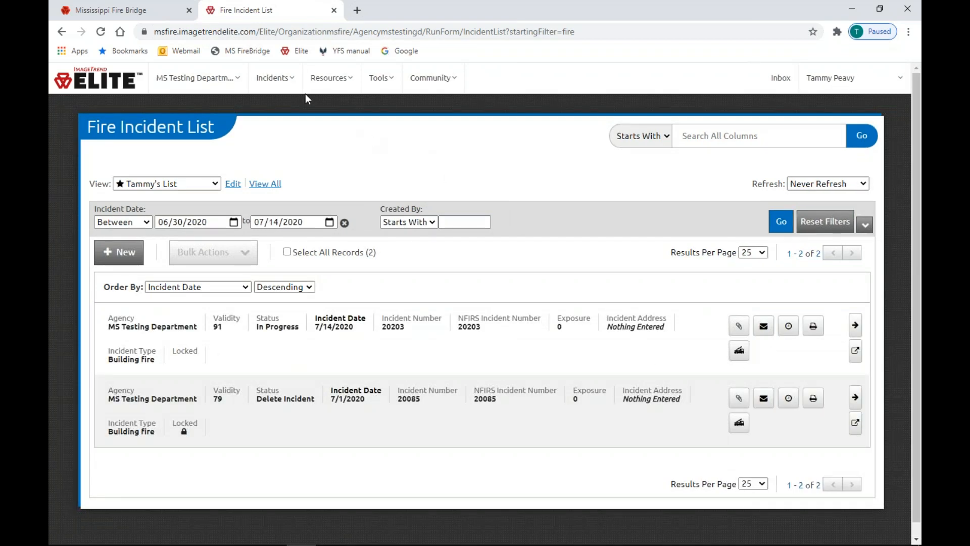
mouse_move(284, 89)
Open incident 20203 and jump from its validation errors to the Aid Given fields
click(857, 327)
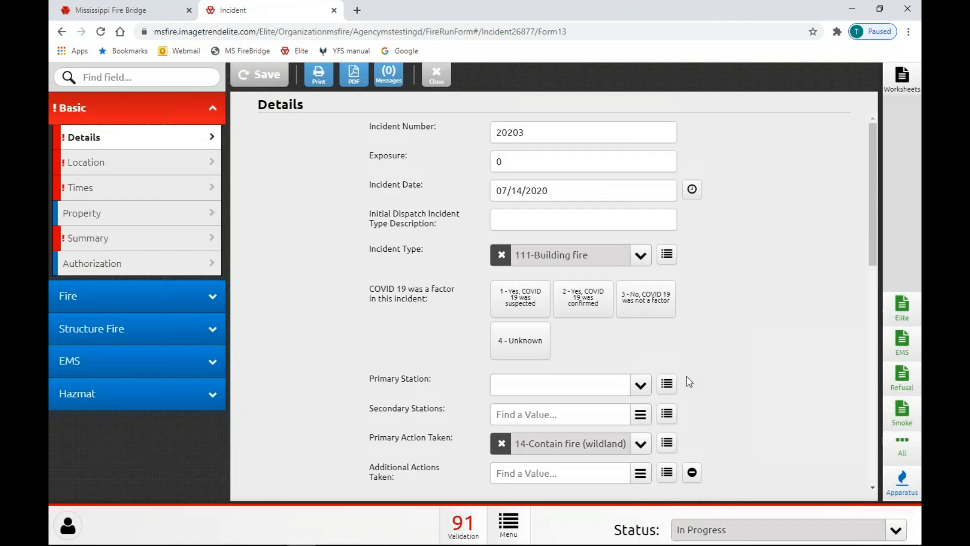
click(464, 528)
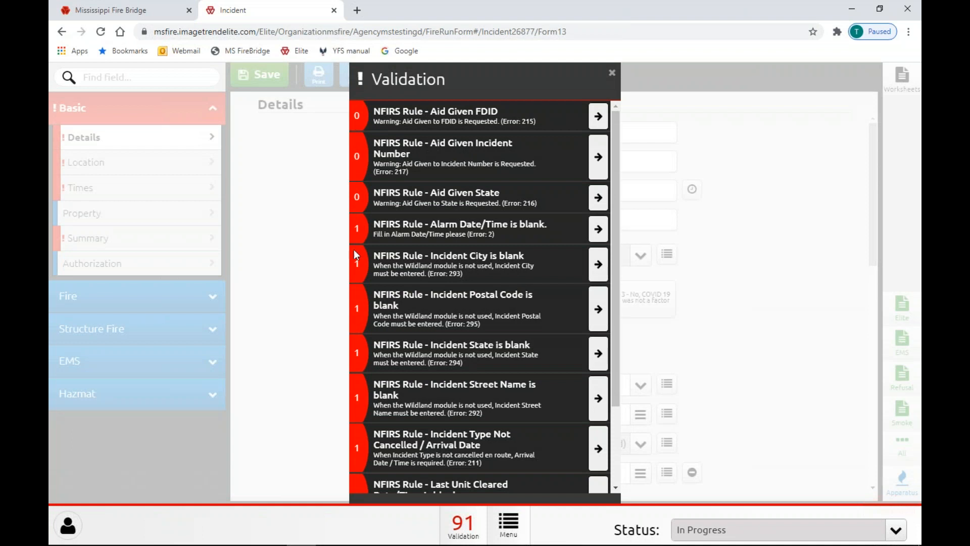
click(598, 158)
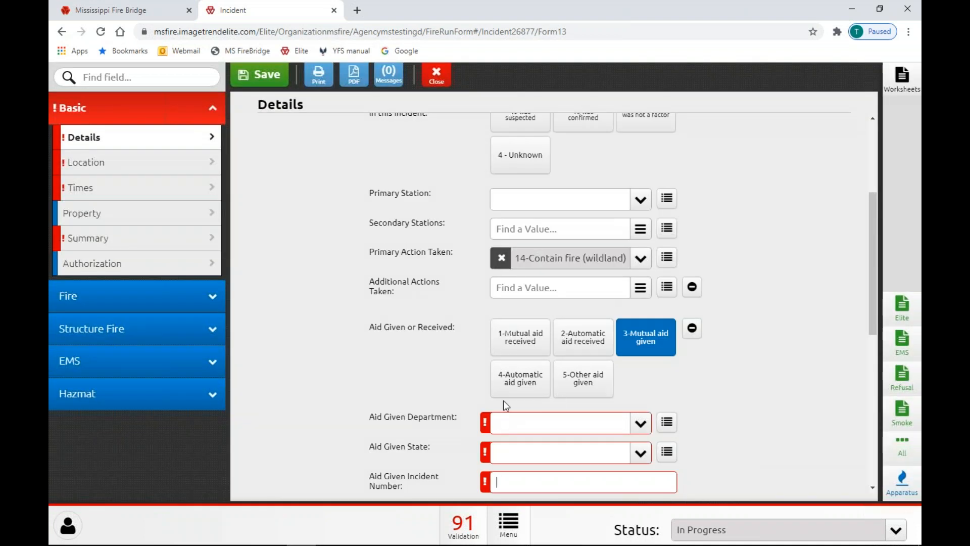
scroll(502, 406, down, 2)
click(501, 359)
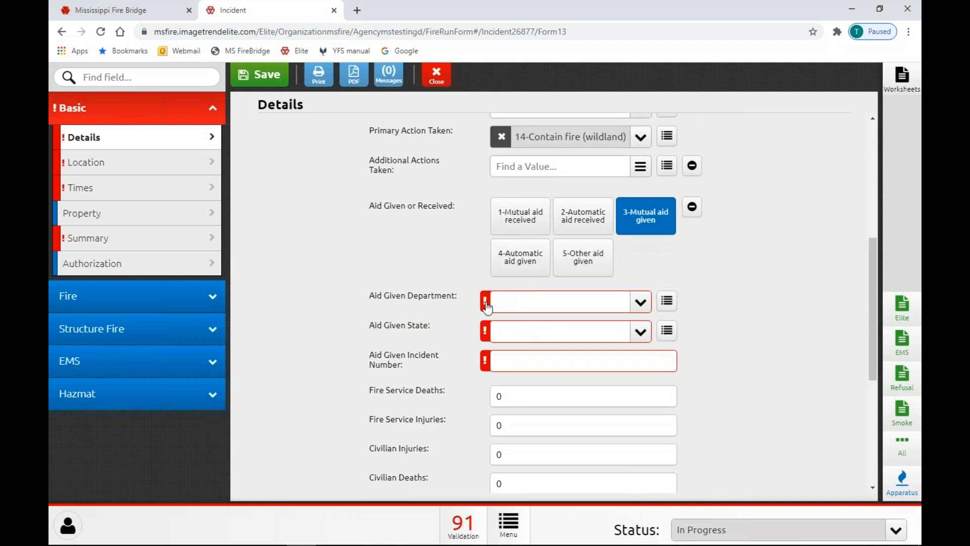
Set aid given to Tanner-Williams VFD (00219), Mississippi, with aid incident number 418616
mouse_move(486, 306)
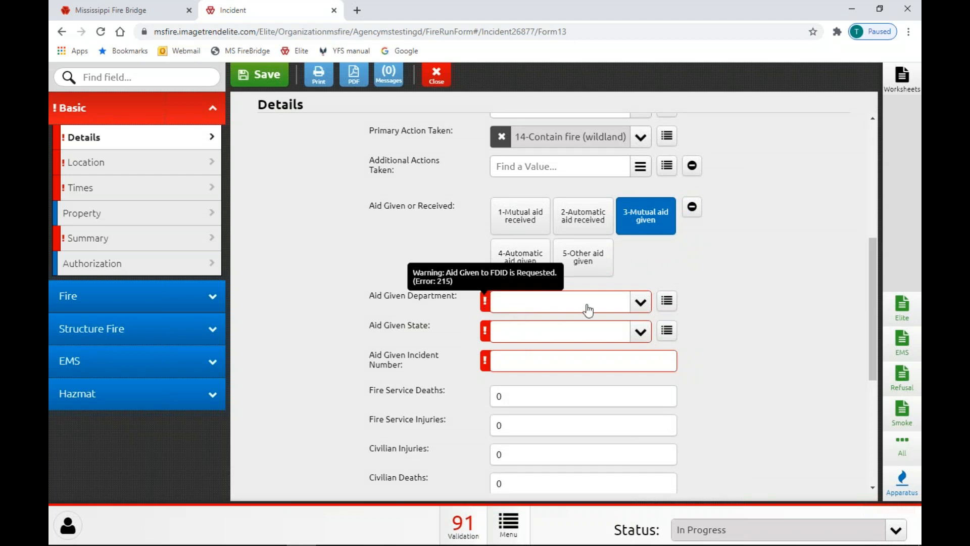
click(641, 303)
click(589, 370)
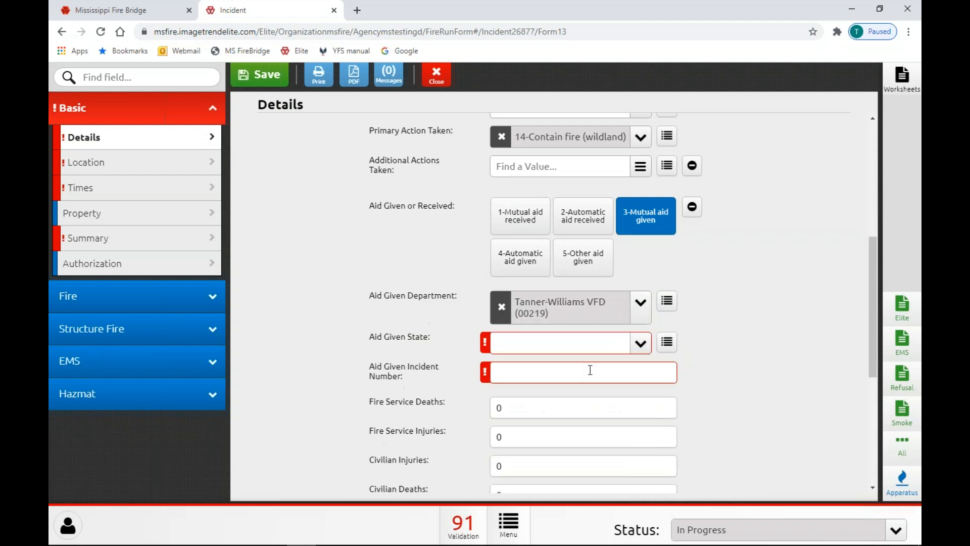
click(609, 343)
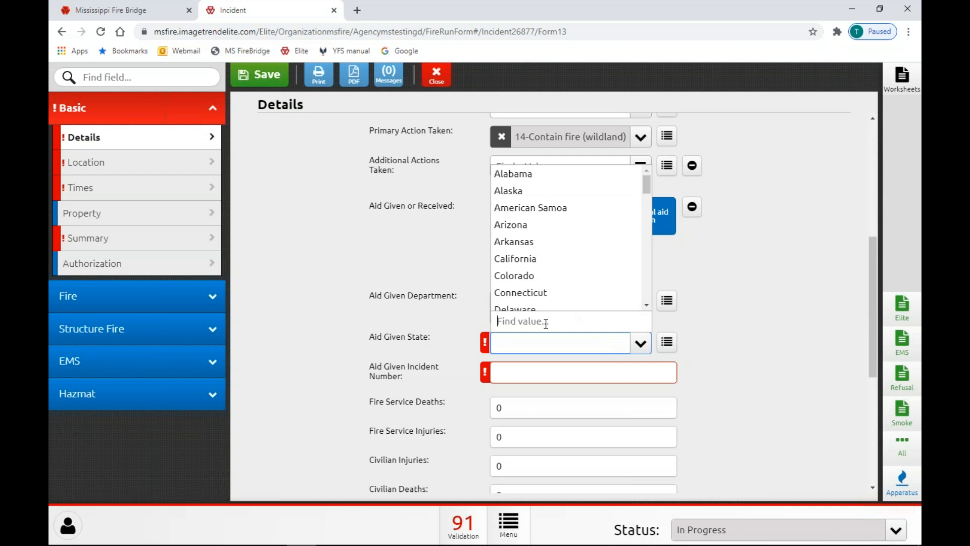
text(m)
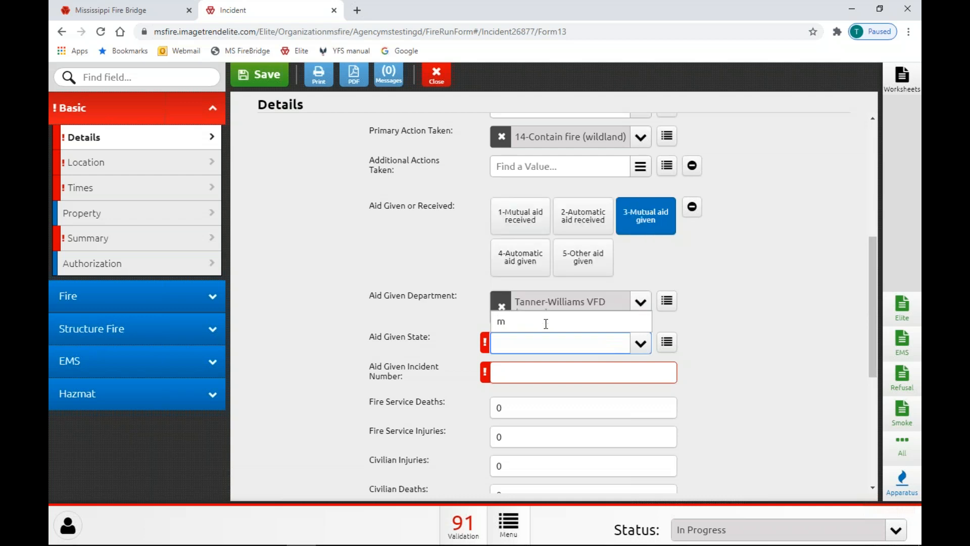
text(iss)
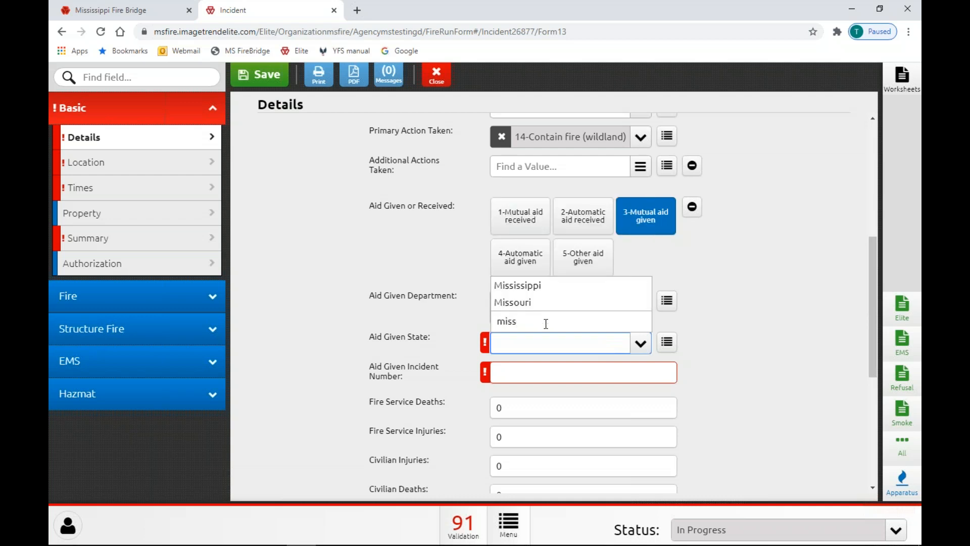
click(552, 286)
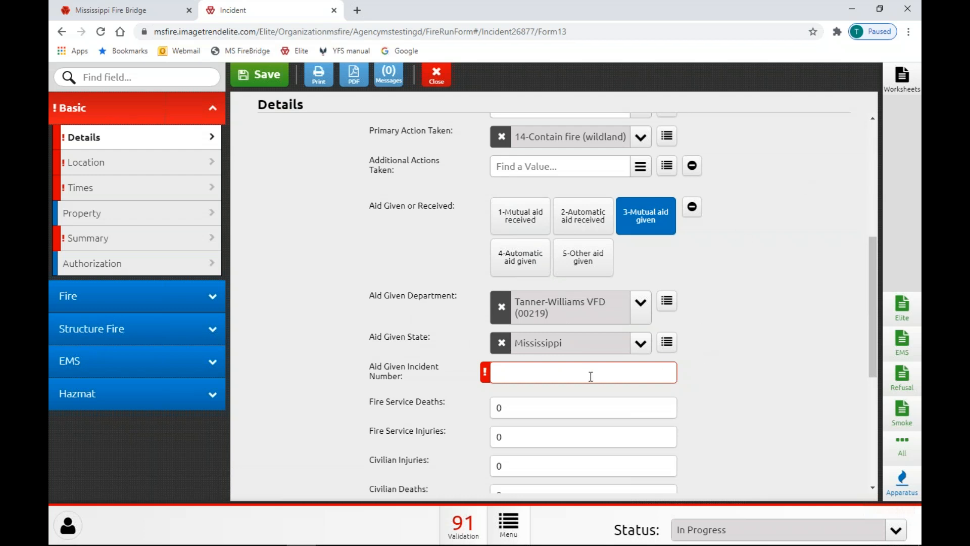
text(418616)
key(Tab)
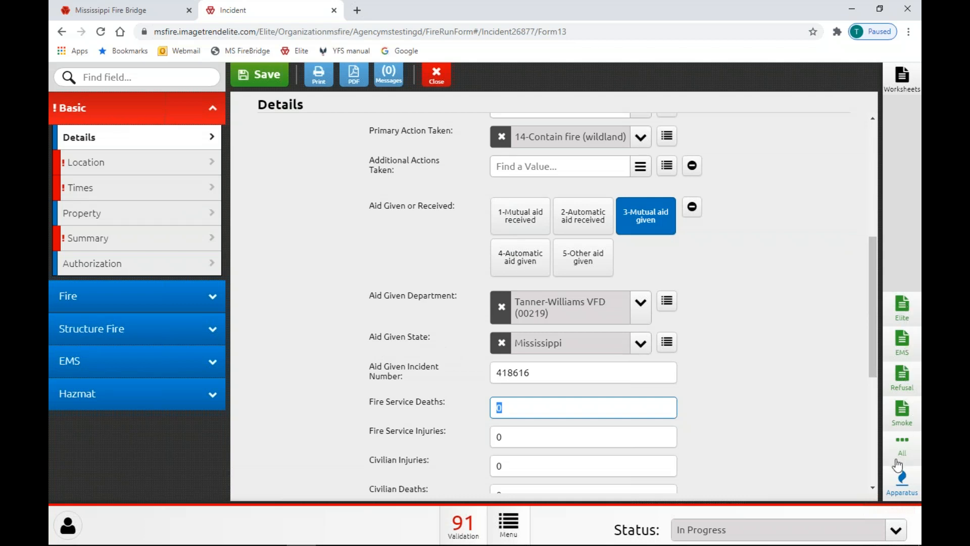
Open the smoke alarm installation worksheet, sign the waiver box, then delete the worksheet
click(908, 417)
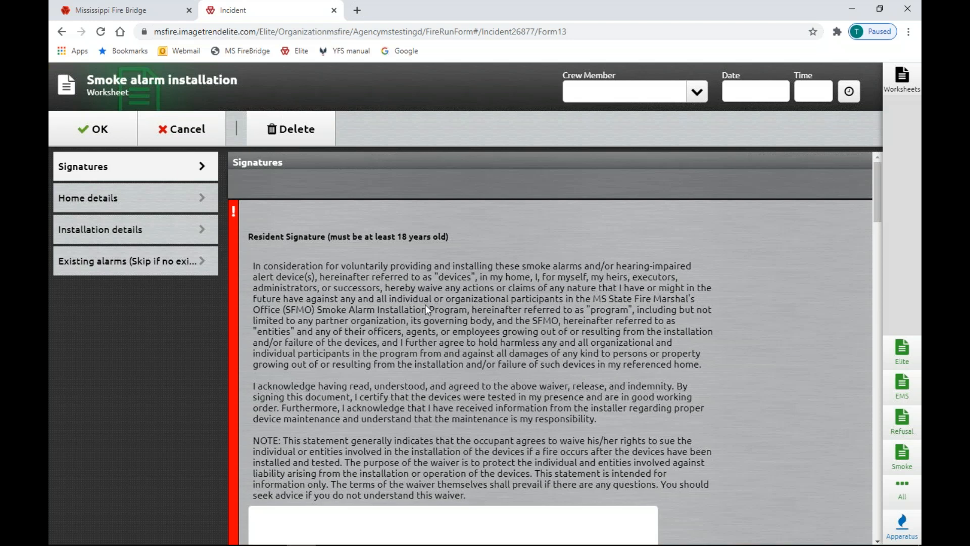
scroll(425, 306, down, 6)
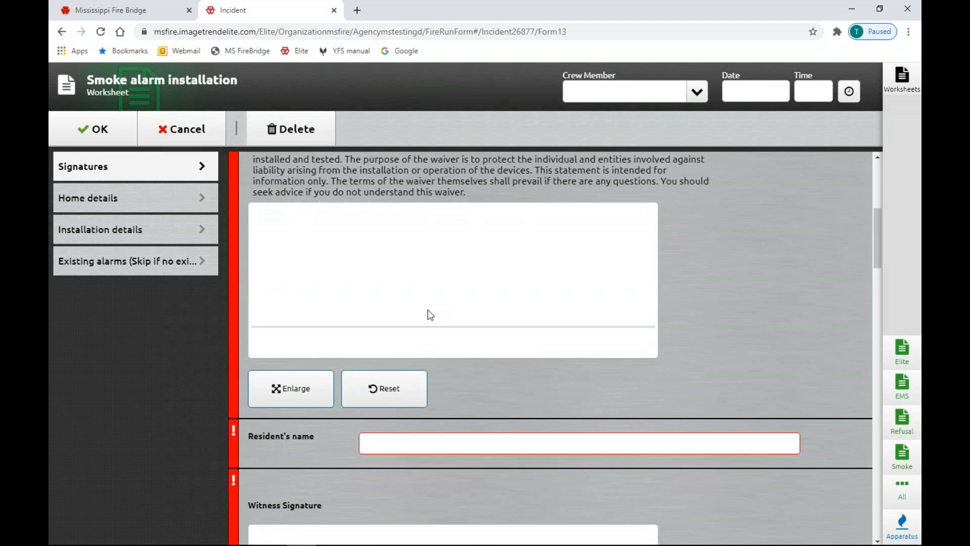
mouse_move(286, 248)
mouse_down()
mouse_move(289, 297)
mouse_move(437, 244)
mouse_move(574, 286)
mouse_move(554, 264)
mouse_up()
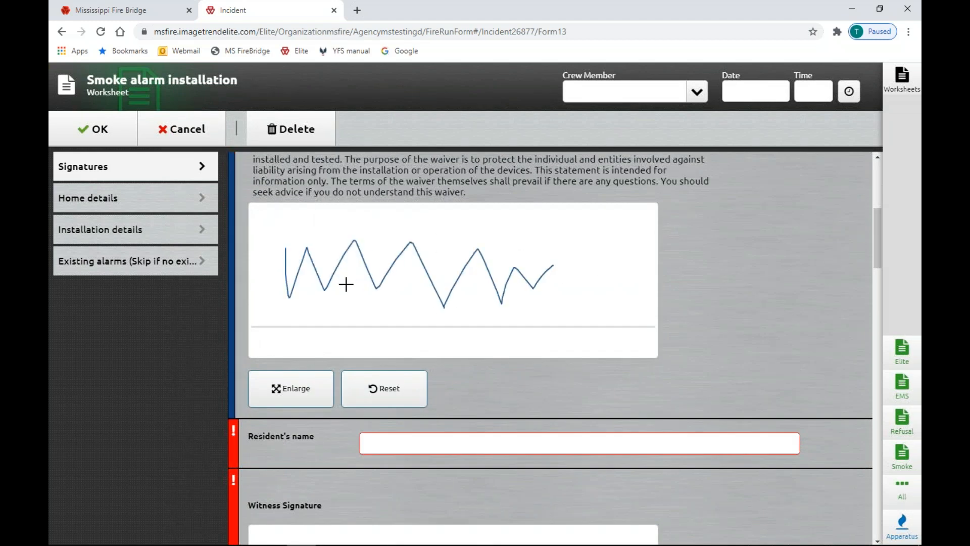
scroll(511, 309, down, 6)
scroll(526, 314, down, 7)
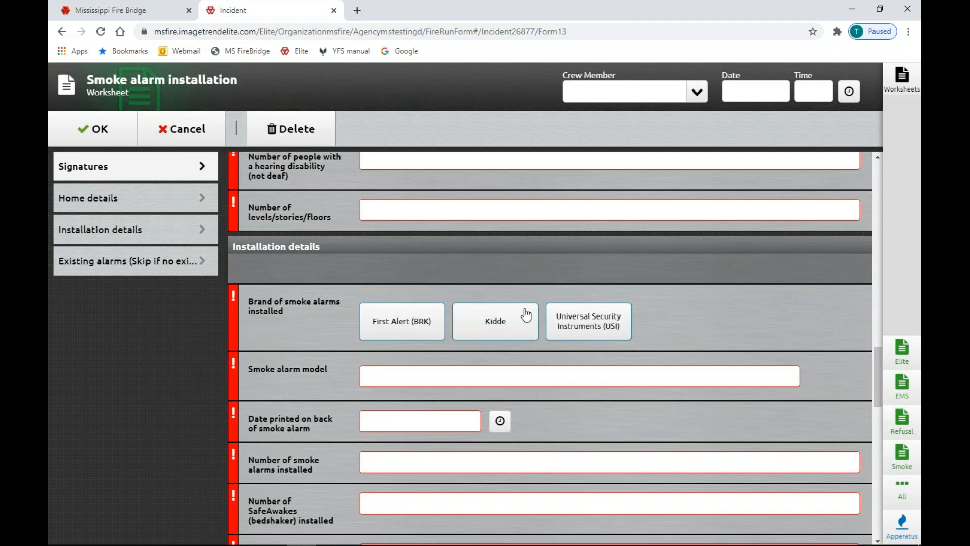
click(307, 133)
click(448, 348)
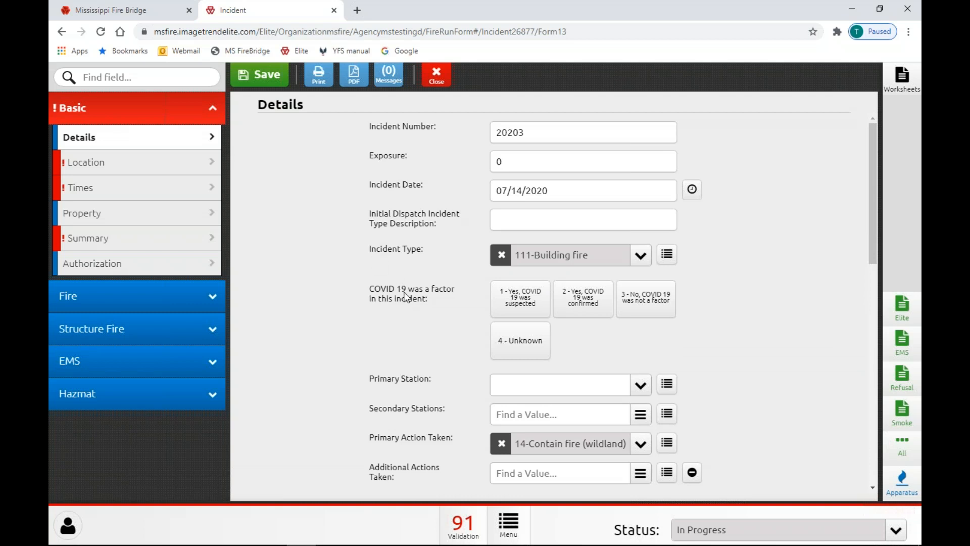
Go to incident 20203's EMS section and start a new EMS worksheet
click(130, 374)
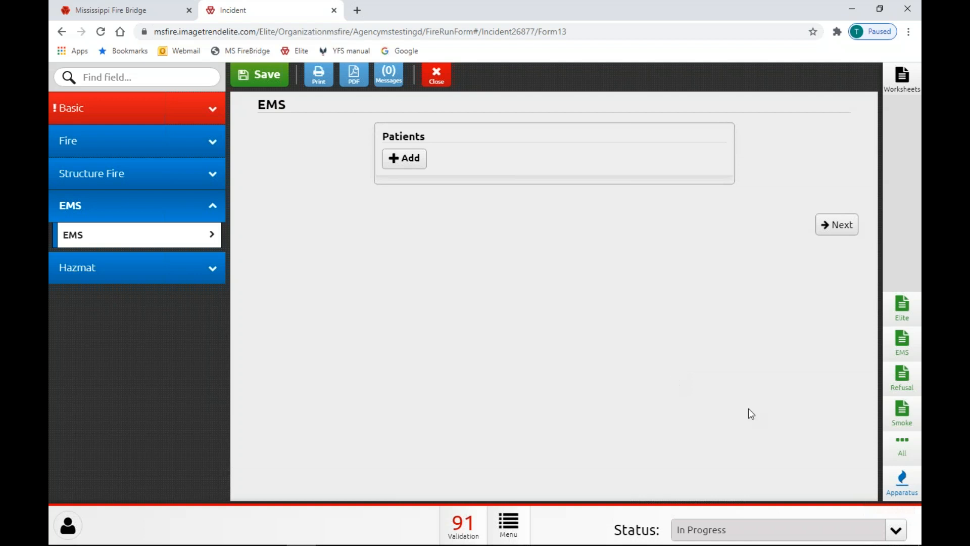
click(902, 344)
Select Other (Explain) under the worksheet's Procedures instead of None, then bring up the Refusal worksheet
scroll(561, 306, down, 5)
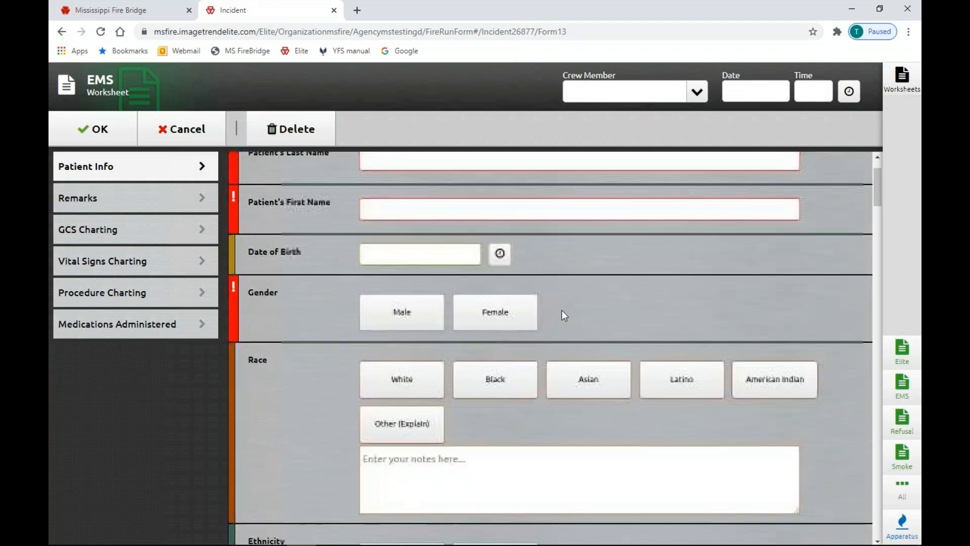
scroll(555, 349, down, 14)
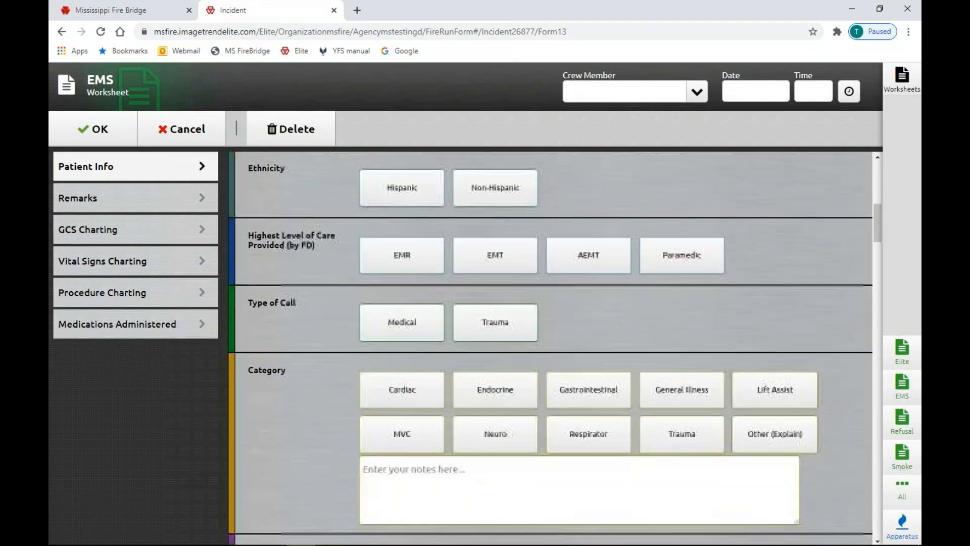
scroll(555, 348, down, 1)
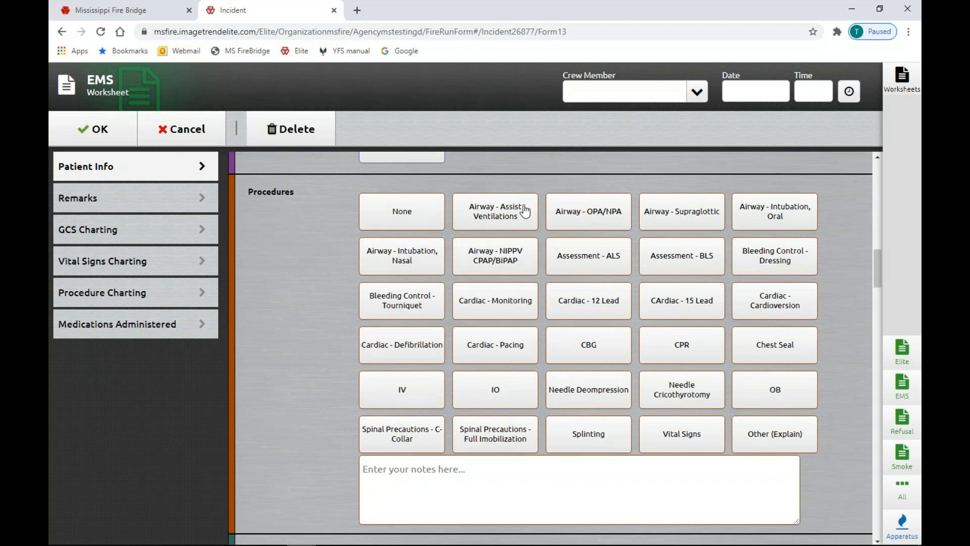
click(392, 209)
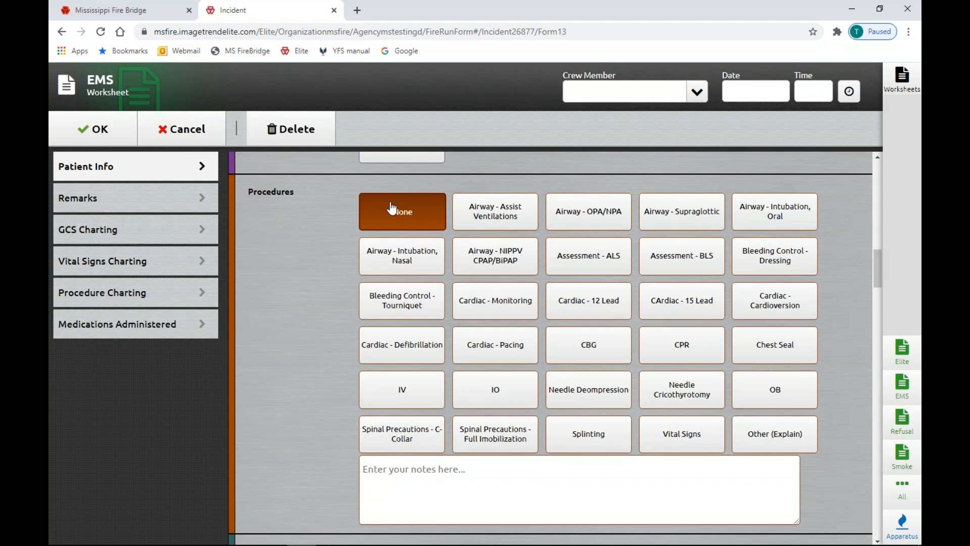
click(393, 208)
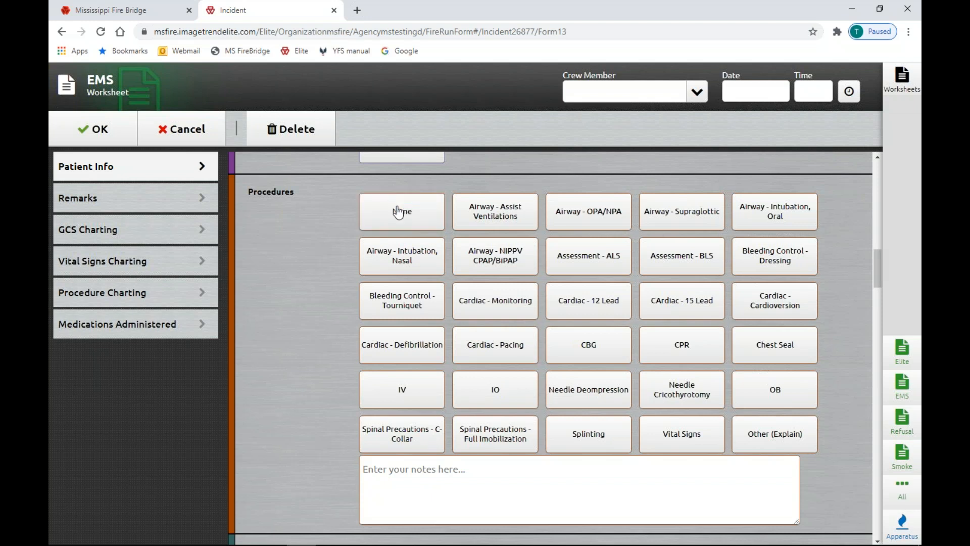
click(781, 437)
click(602, 517)
scroll(453, 501, down, 3)
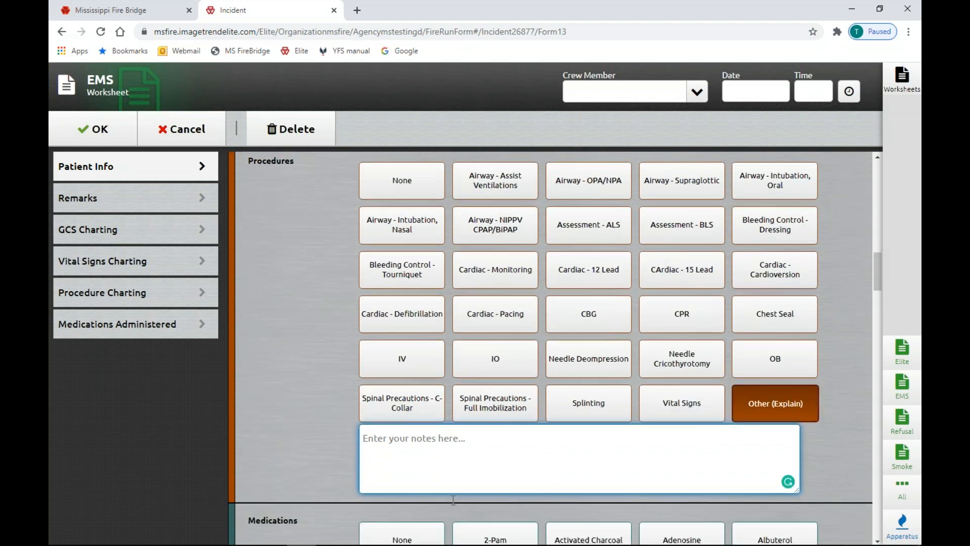
scroll(453, 500, up, 1)
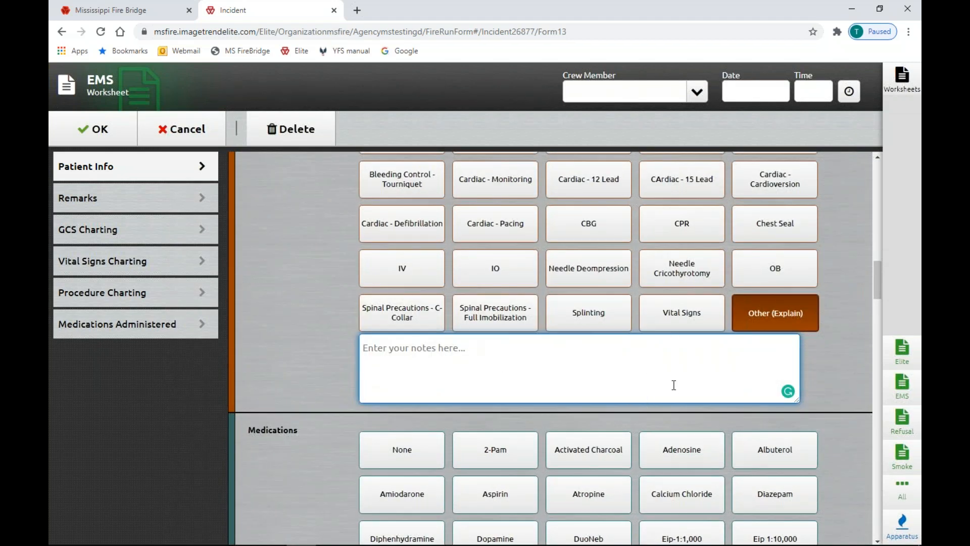
click(903, 422)
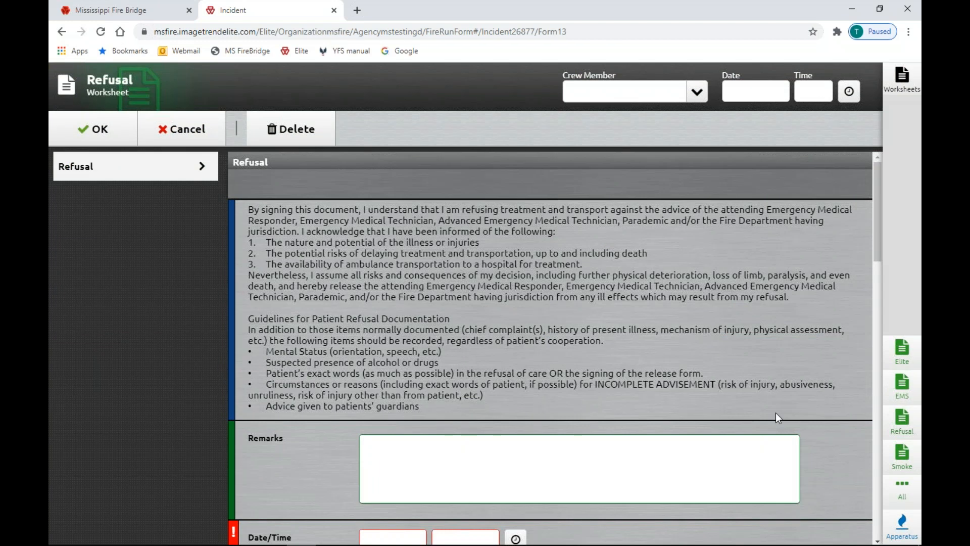
Sign the patient and witness signature boxes on the Refusal worksheet, then cancel it, discarding changes
scroll(634, 275, down, 6)
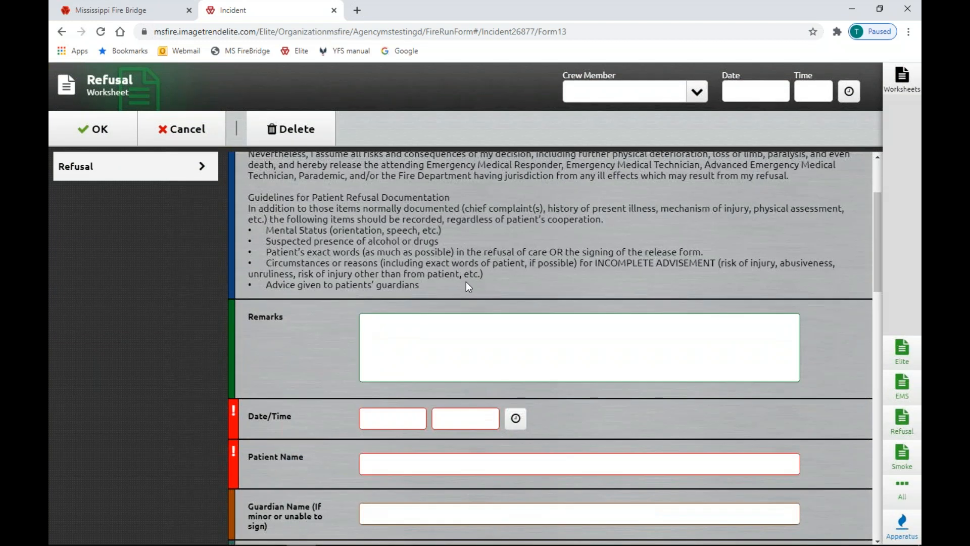
scroll(469, 287, down, 6)
scroll(345, 302, up, 3)
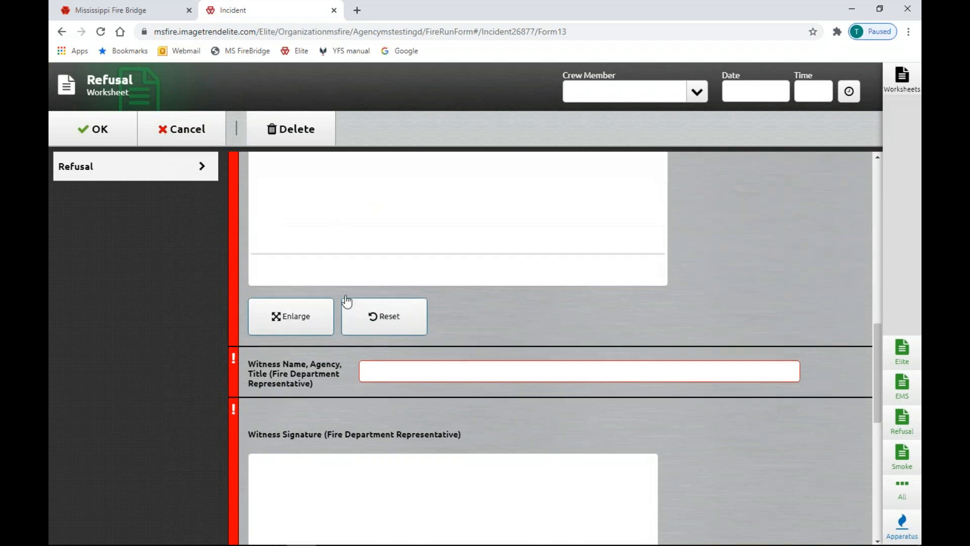
mouse_move(312, 330)
mouse_down()
mouse_move(580, 409)
mouse_move(587, 364)
mouse_up()
scroll(516, 389, down, 5)
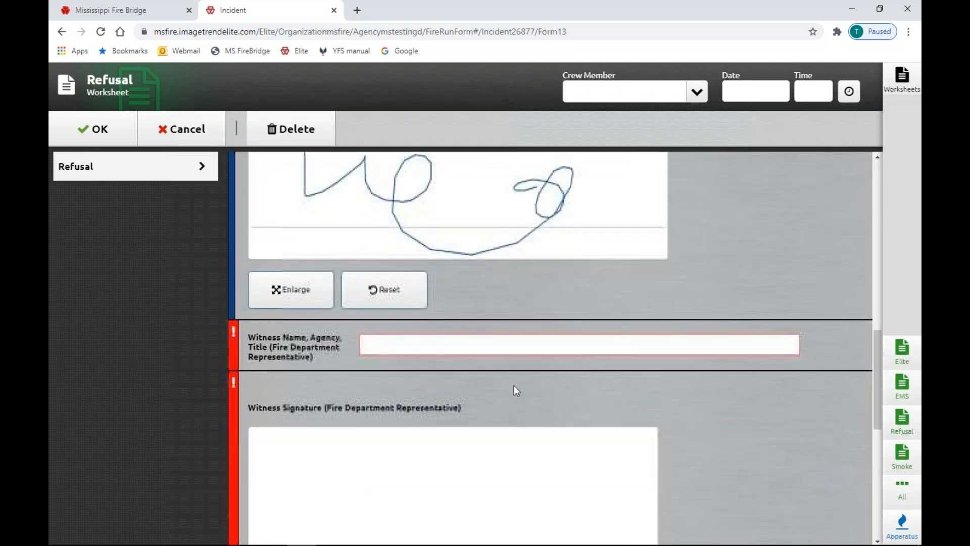
drag(352, 411, 609, 452)
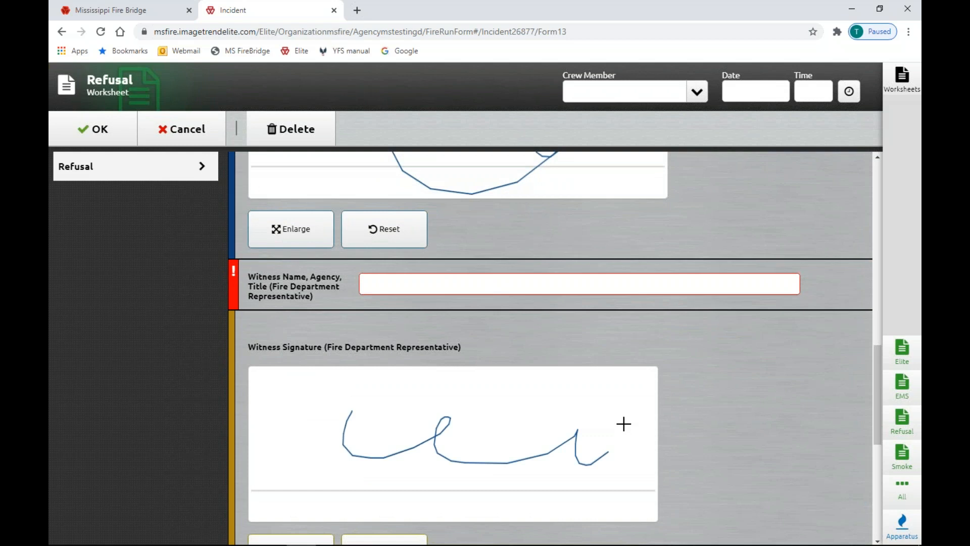
click(217, 132)
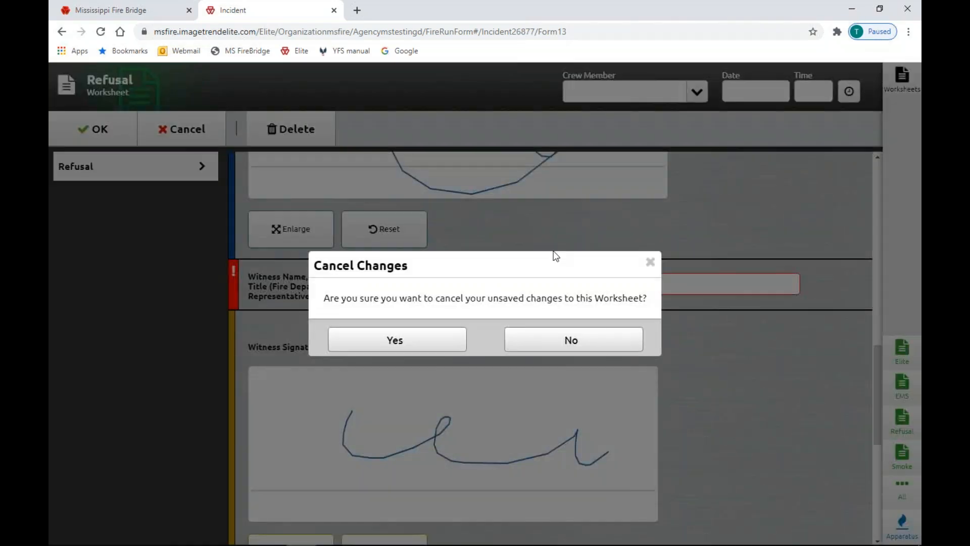
click(440, 344)
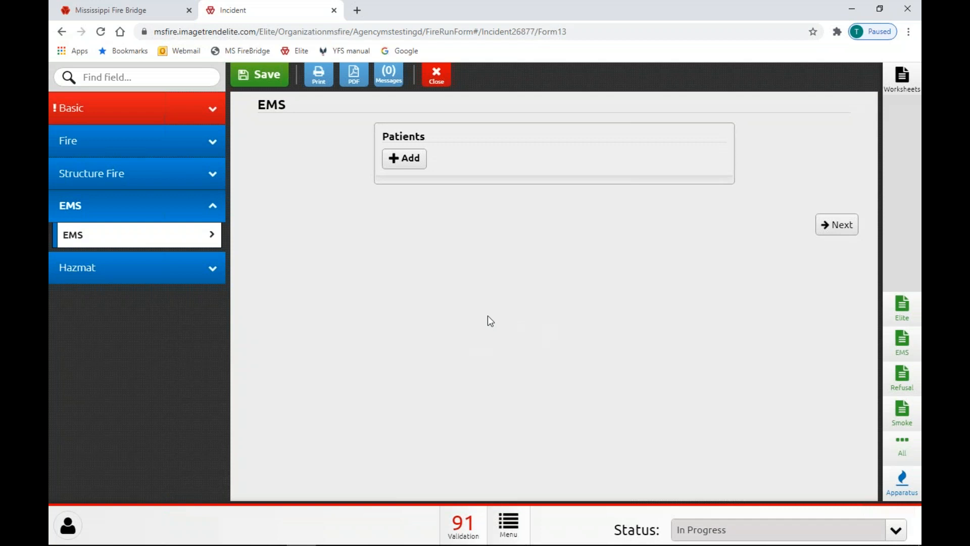
click(510, 528)
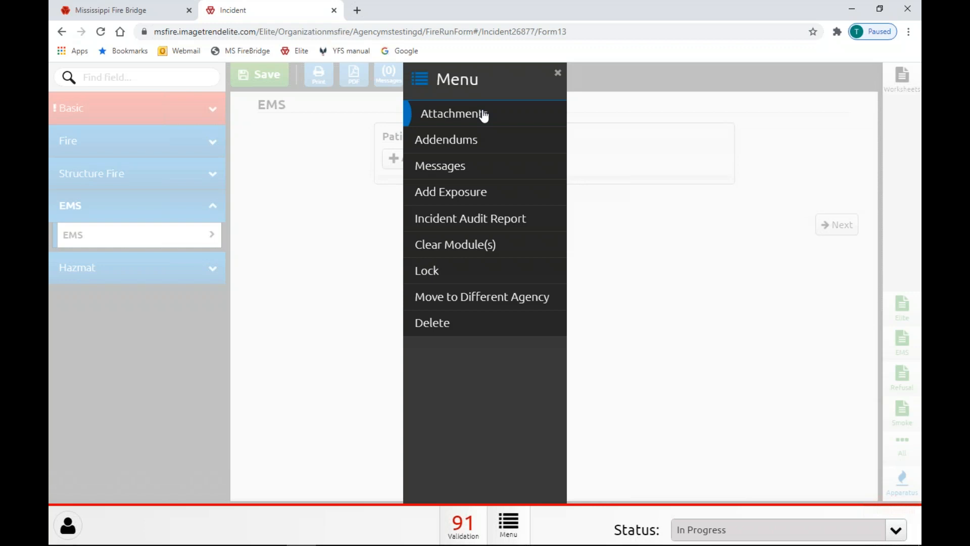
click(623, 298)
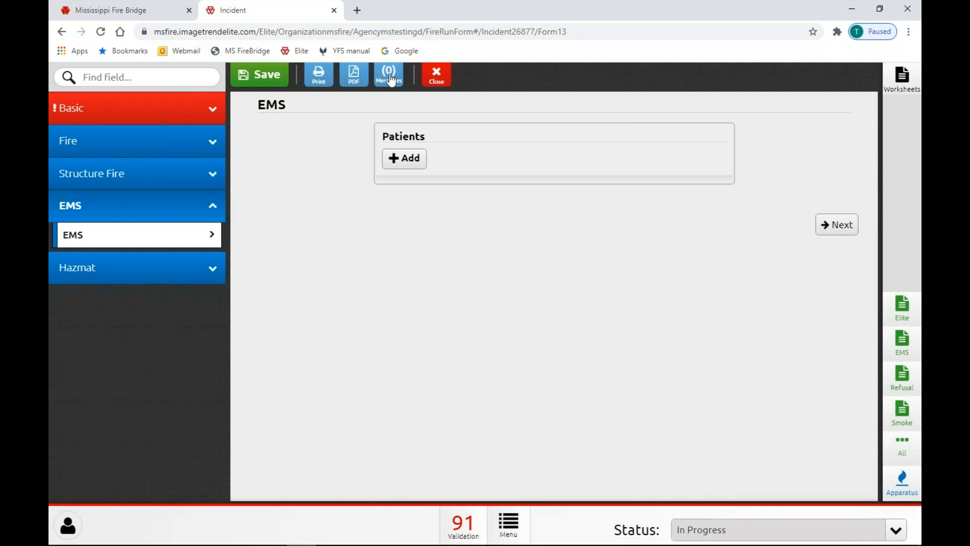
Save and close incident 20203, returning to the Fire Incident List
click(434, 77)
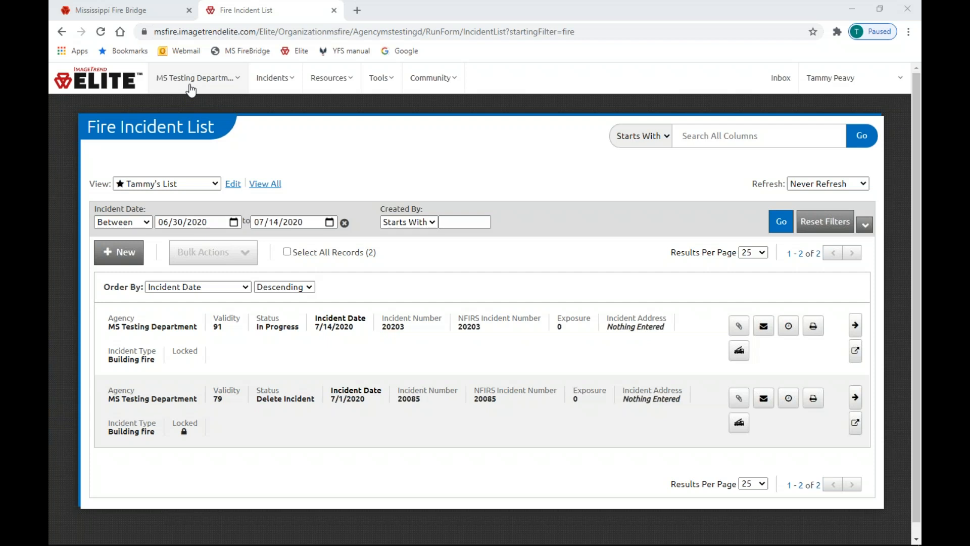
Open the Resources > Documents list of five active system documents
click(326, 80)
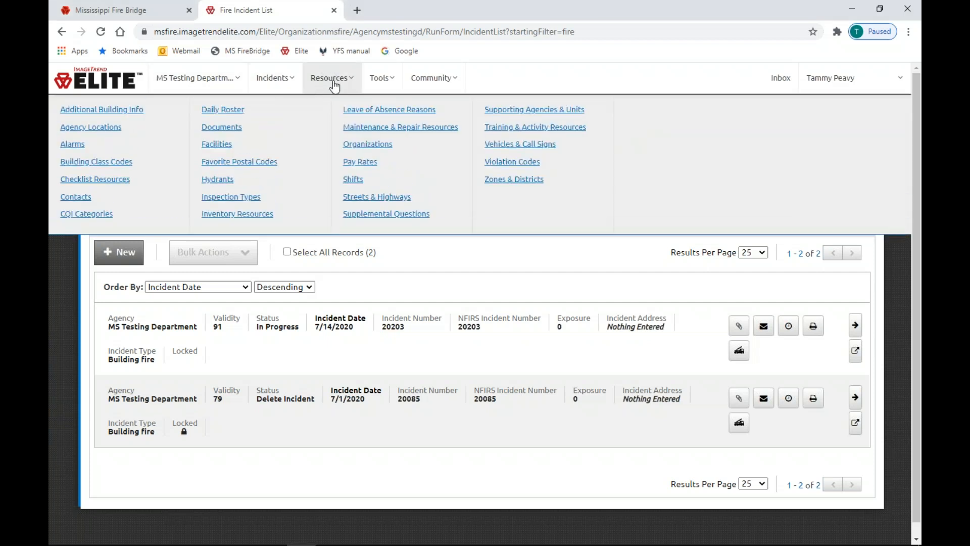
click(243, 127)
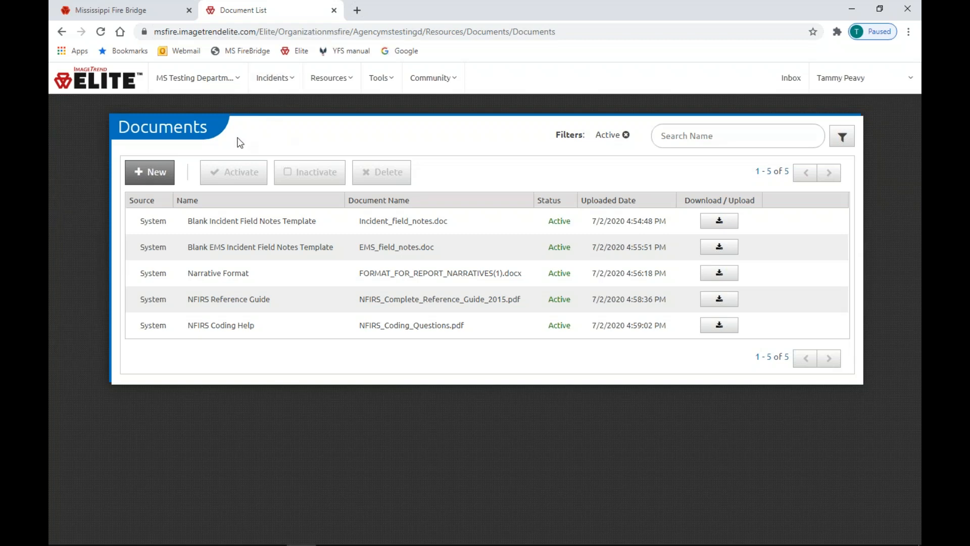
click(184, 80)
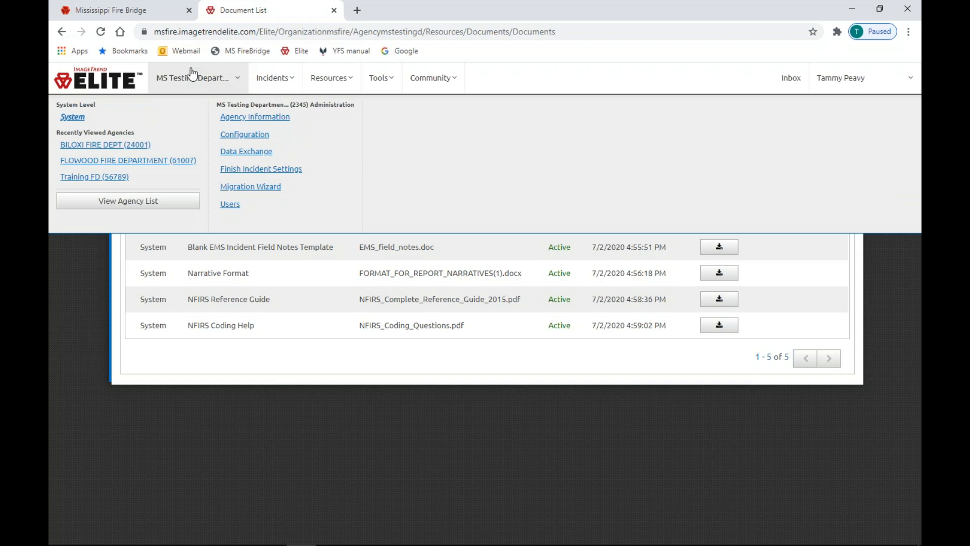
On the Data Exchange page, start an Import File with NFIRS (5.0) as the import type
click(261, 154)
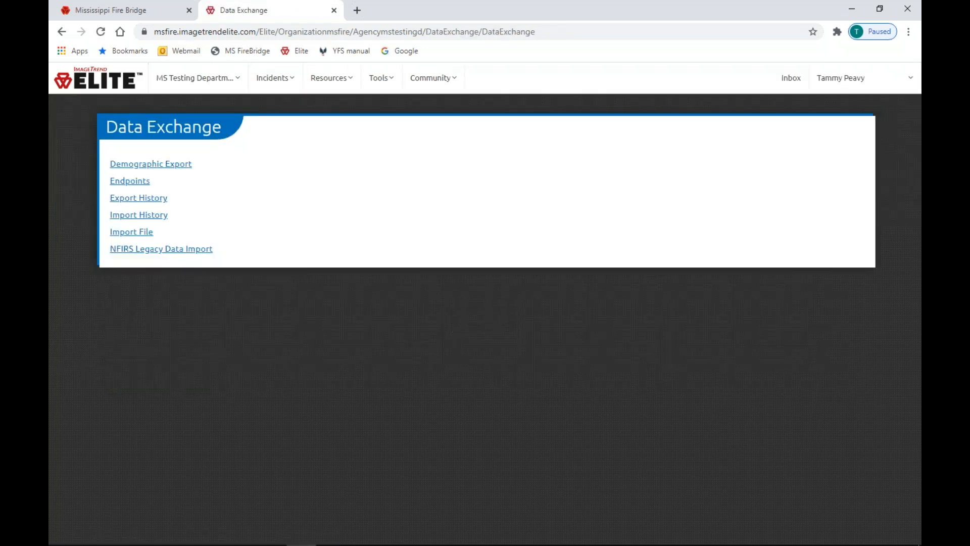
click(132, 232)
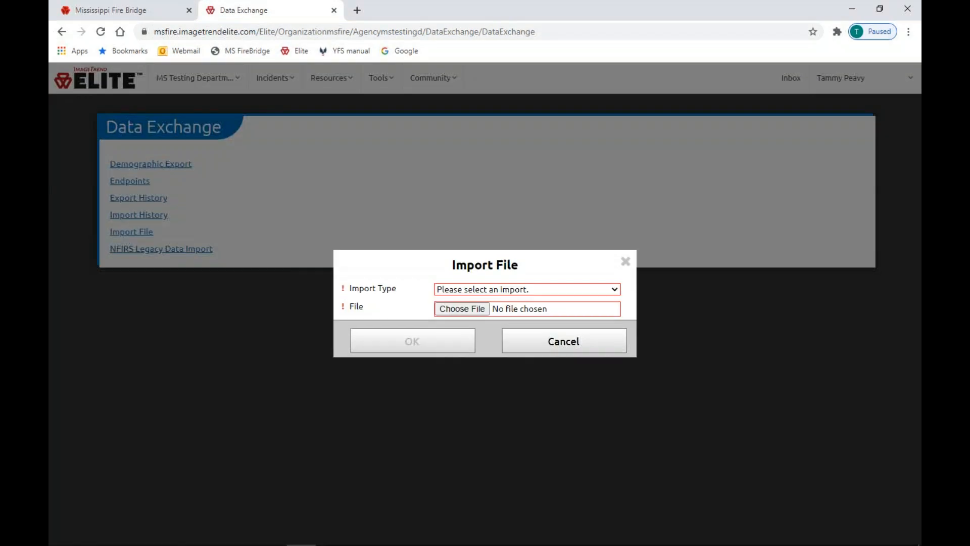
click(476, 289)
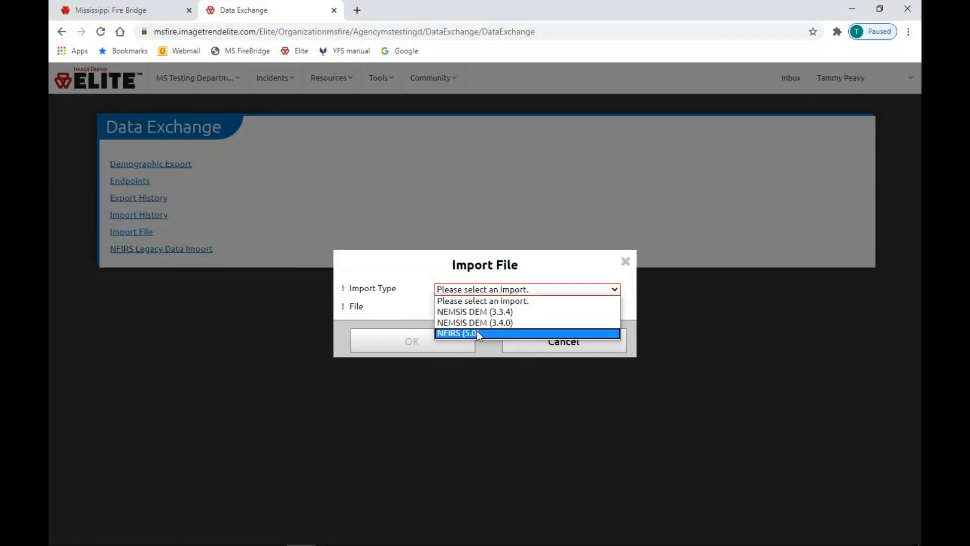
click(477, 331)
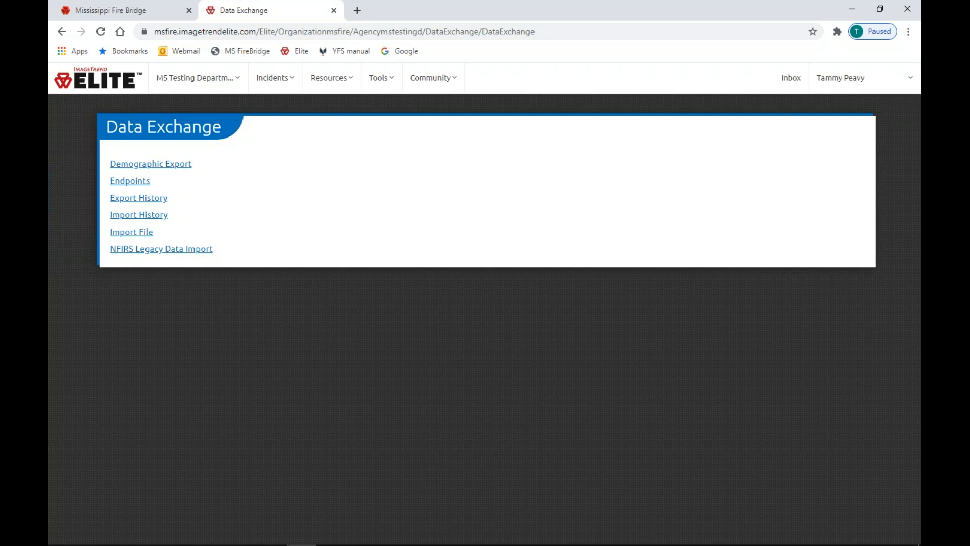
Reach ImageTrend University's Webinars/Videos page via Community > Help/University and open the Hydrants video
click(435, 79)
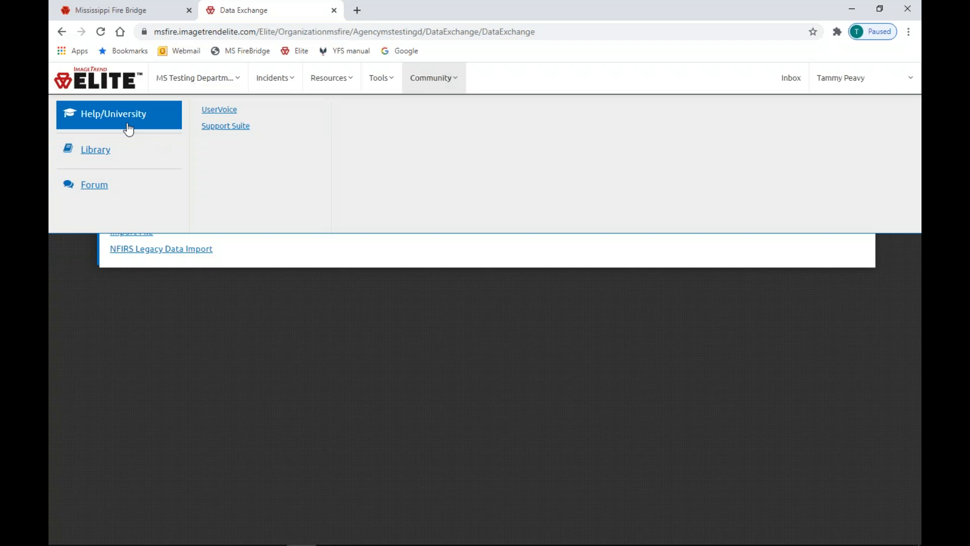
click(128, 128)
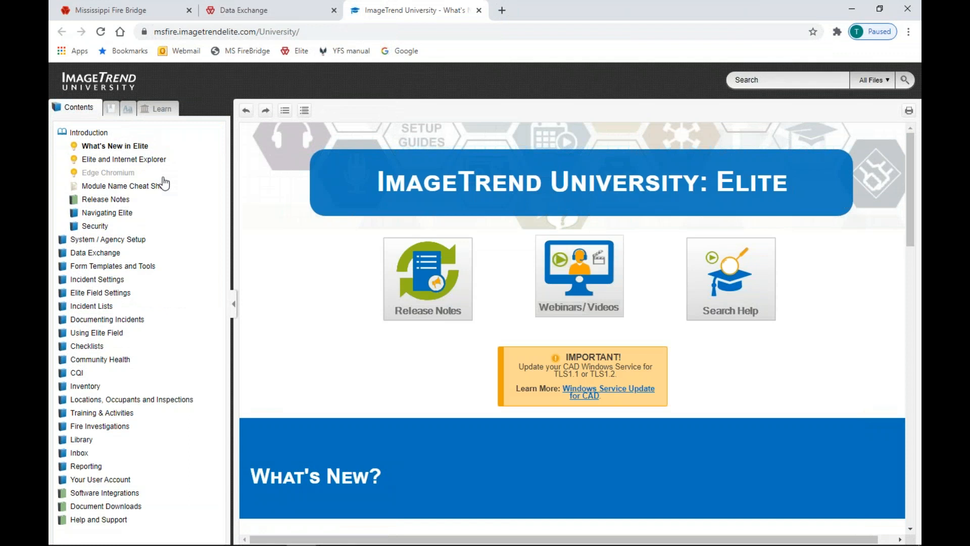
click(591, 278)
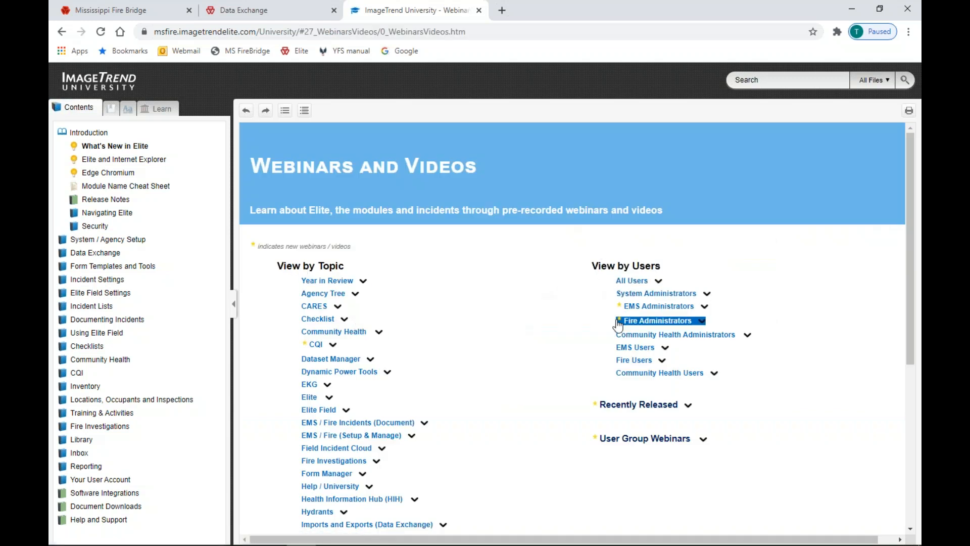
scroll(620, 331, down, 6)
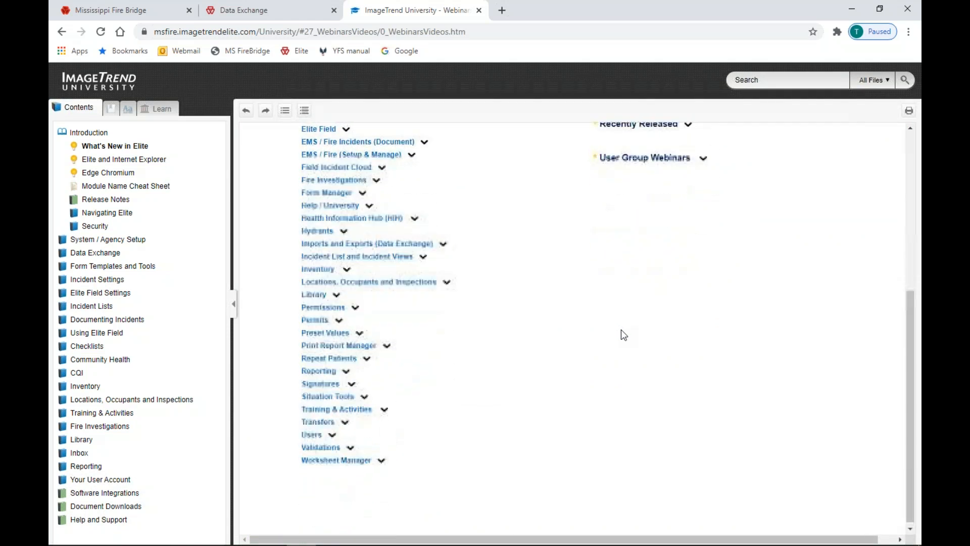
scroll(620, 330, up, 3)
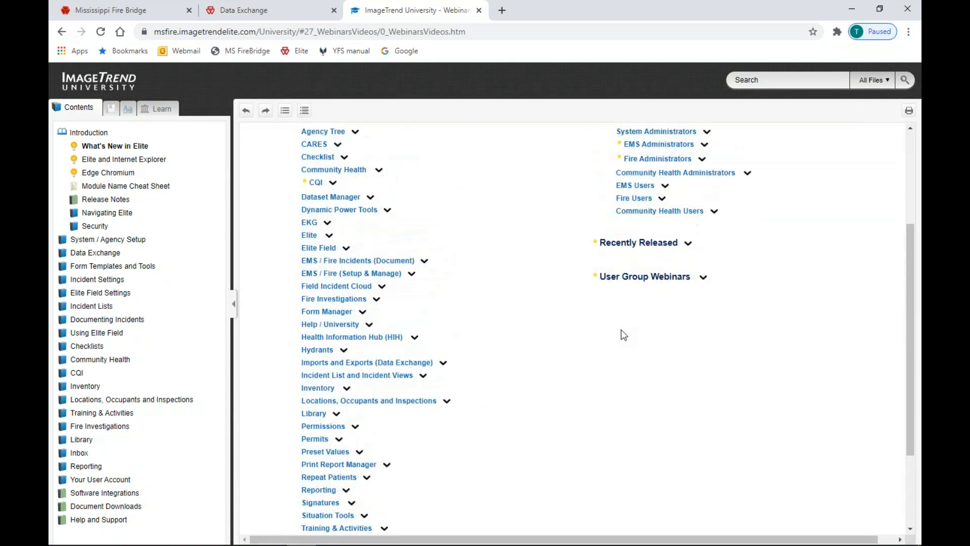
click(326, 351)
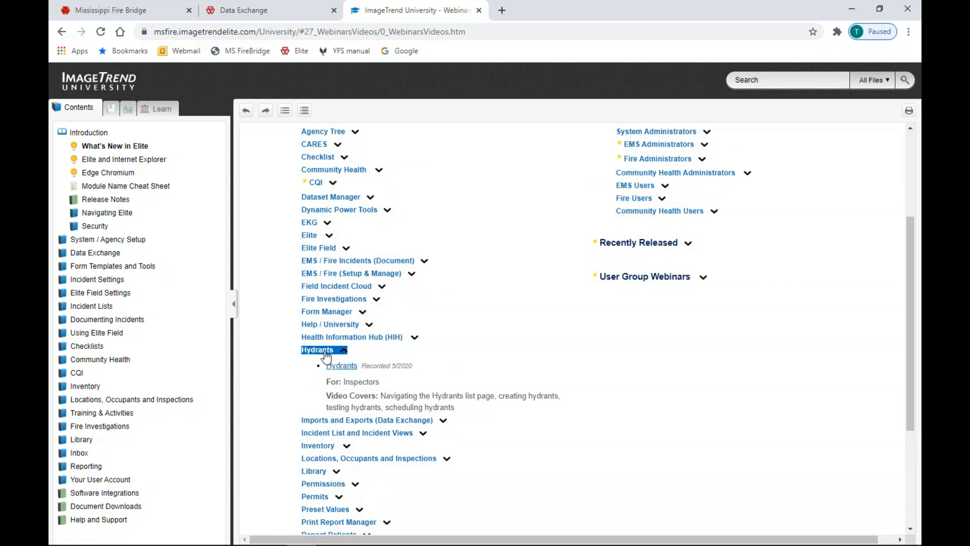
click(342, 367)
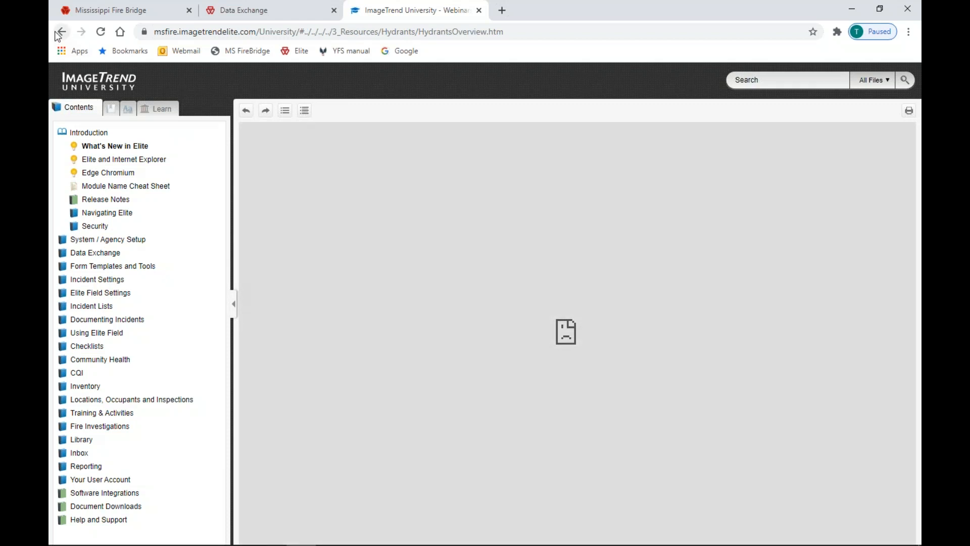
Go back to the listing, expand Inventory, and open Preparing to Use Inventory: Part 1 of 2
click(61, 32)
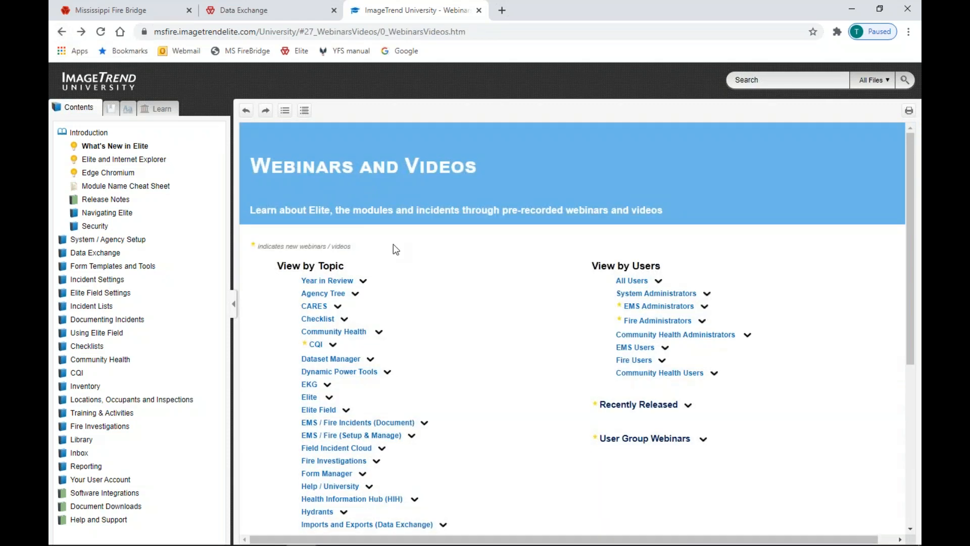
scroll(379, 334, down, 3)
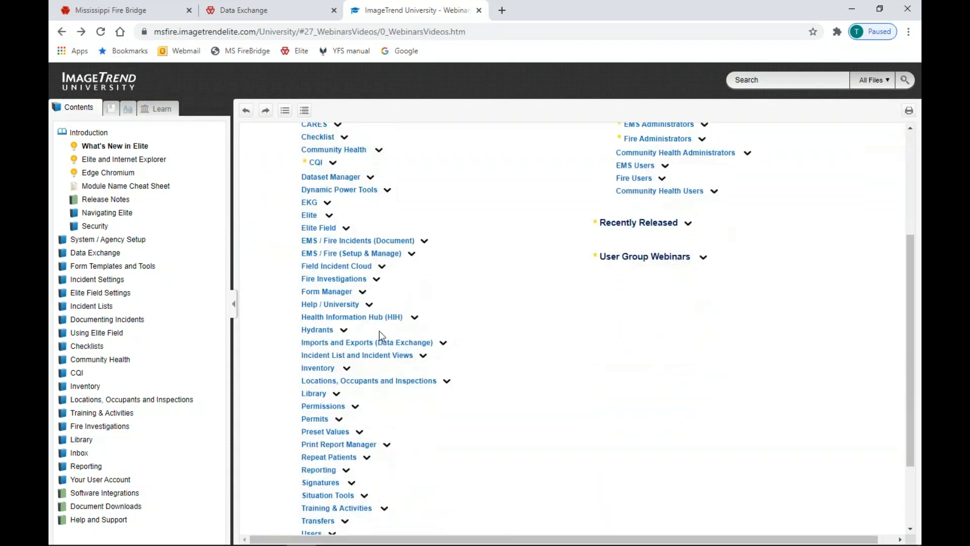
click(313, 371)
scroll(415, 349, down, 2)
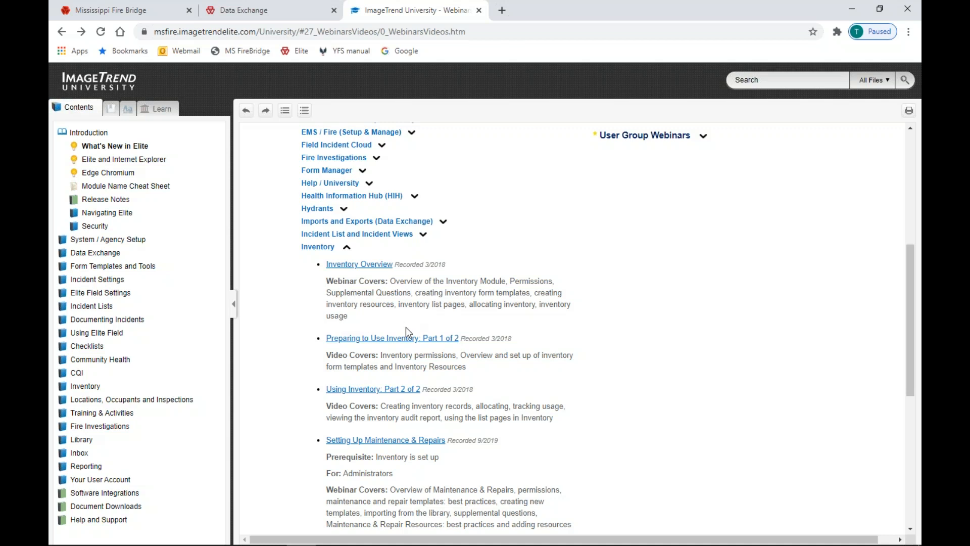
click(407, 340)
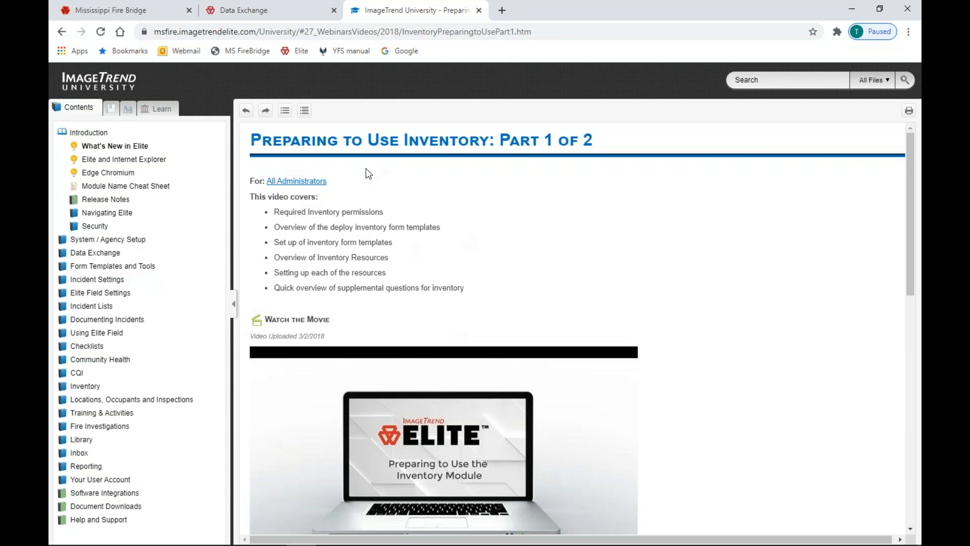
Return to the University home page and reopen the Webinars/Videos listing, browsing its topics
click(112, 91)
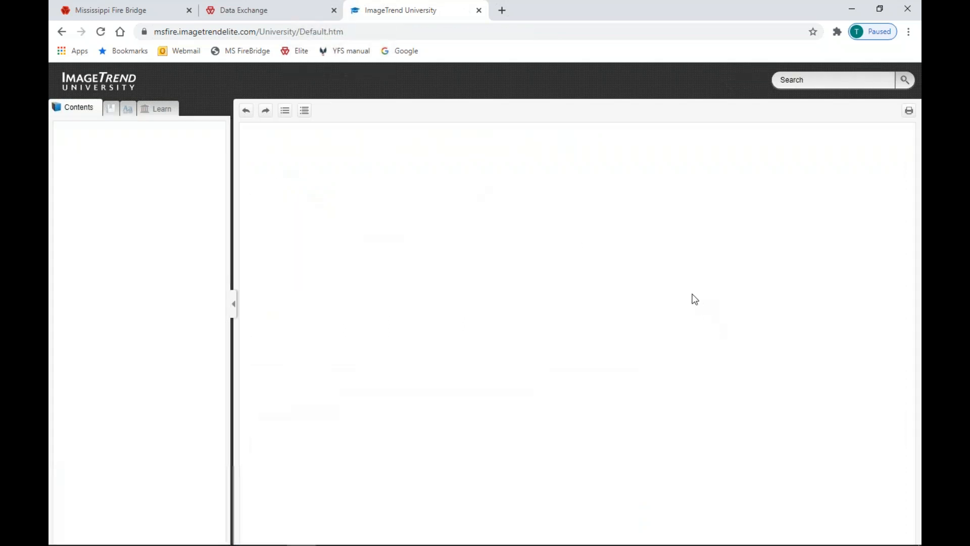
click(605, 324)
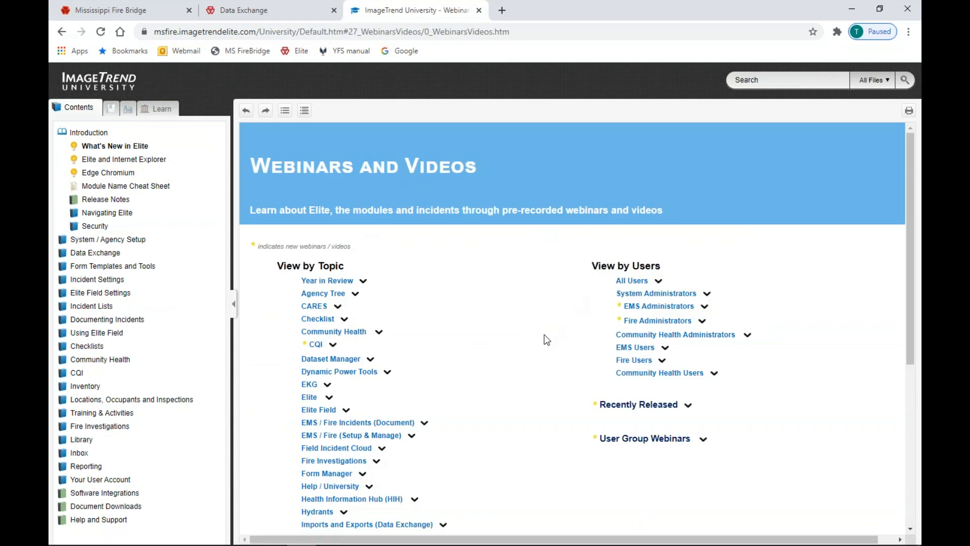
scroll(551, 347, down, 2)
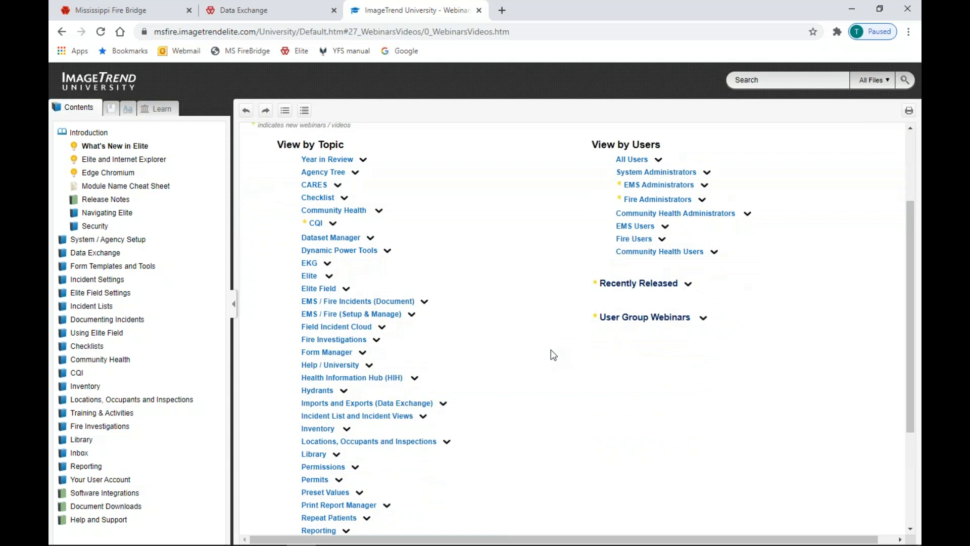
scroll(554, 356, down, 1)
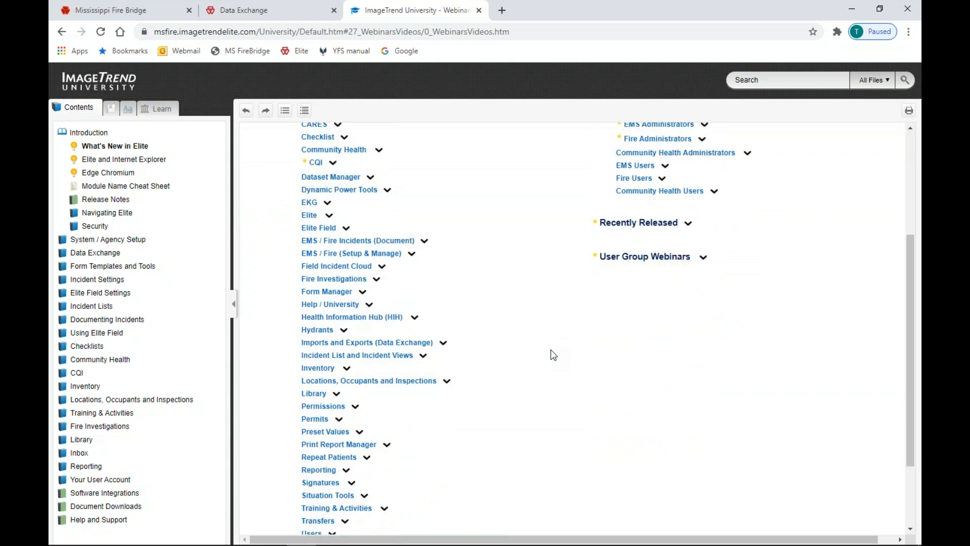
scroll(553, 355, up, 3)
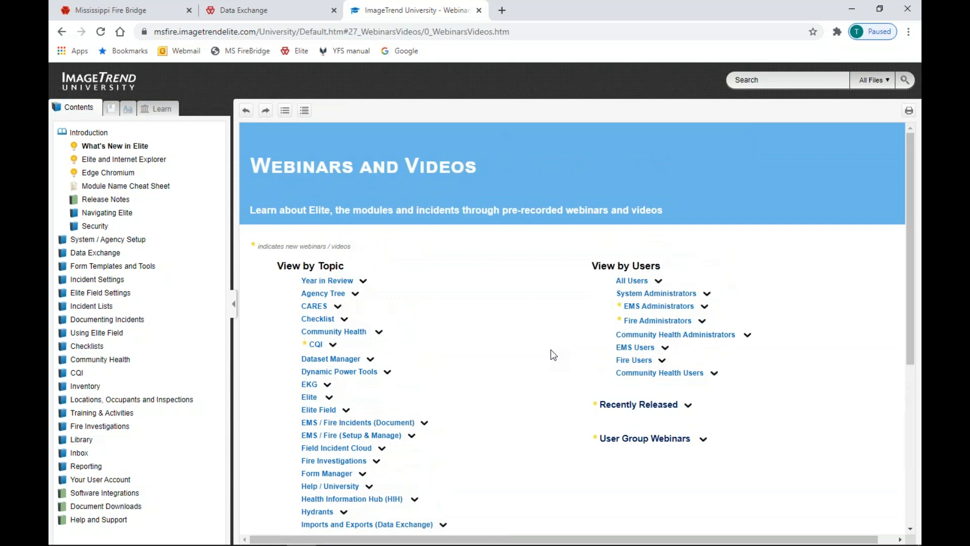